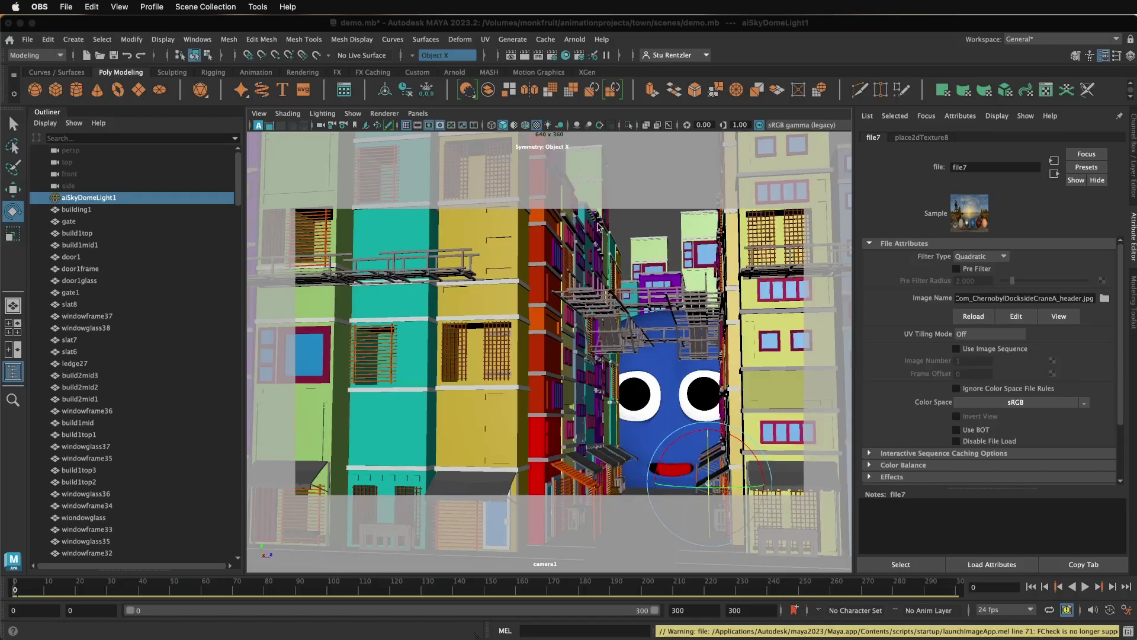
# - Check the image size in Render Settings, then start an Arnold render of camera1
pyautogui.click(553, 57)
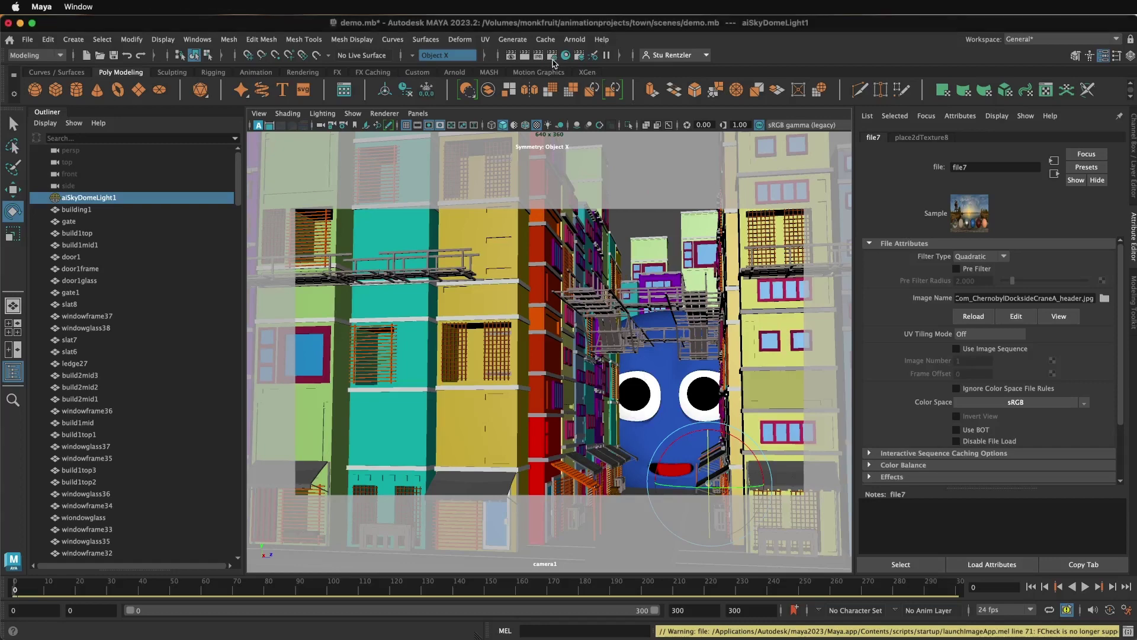
pyautogui.moveTo(964, 104); pyautogui.dragTo(575, 157)
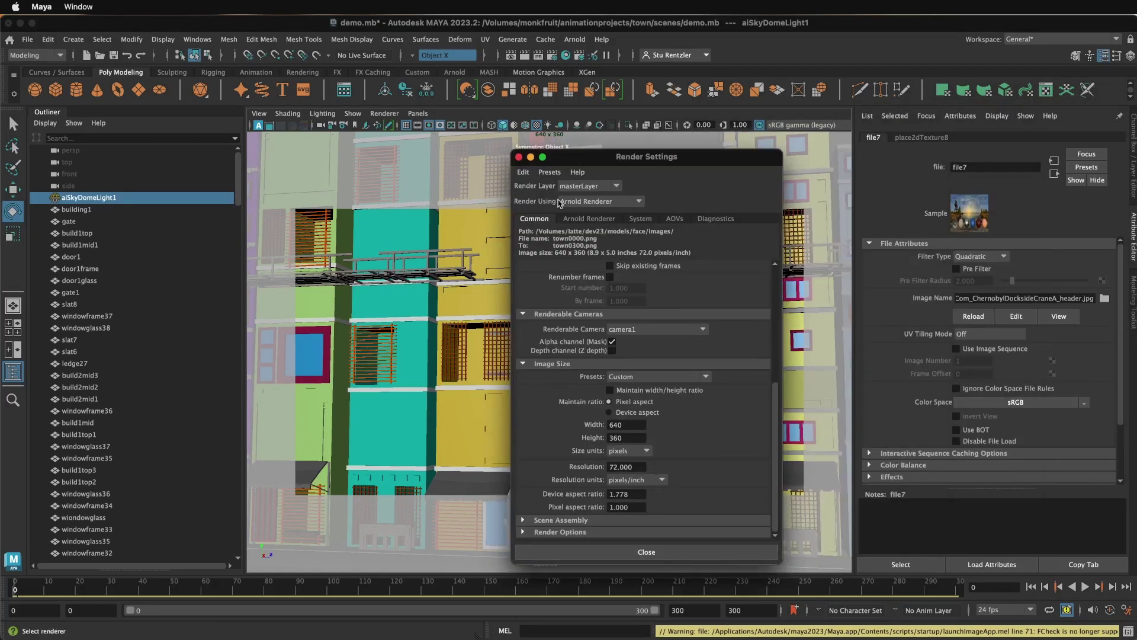
pyautogui.click(519, 157)
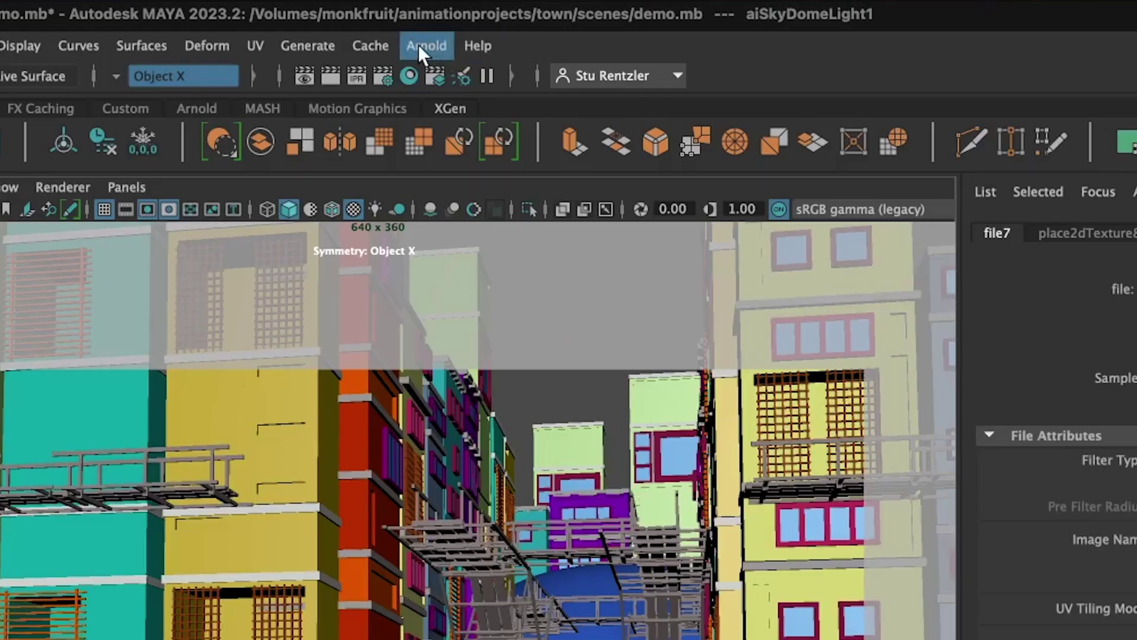
pyautogui.click(419, 46)
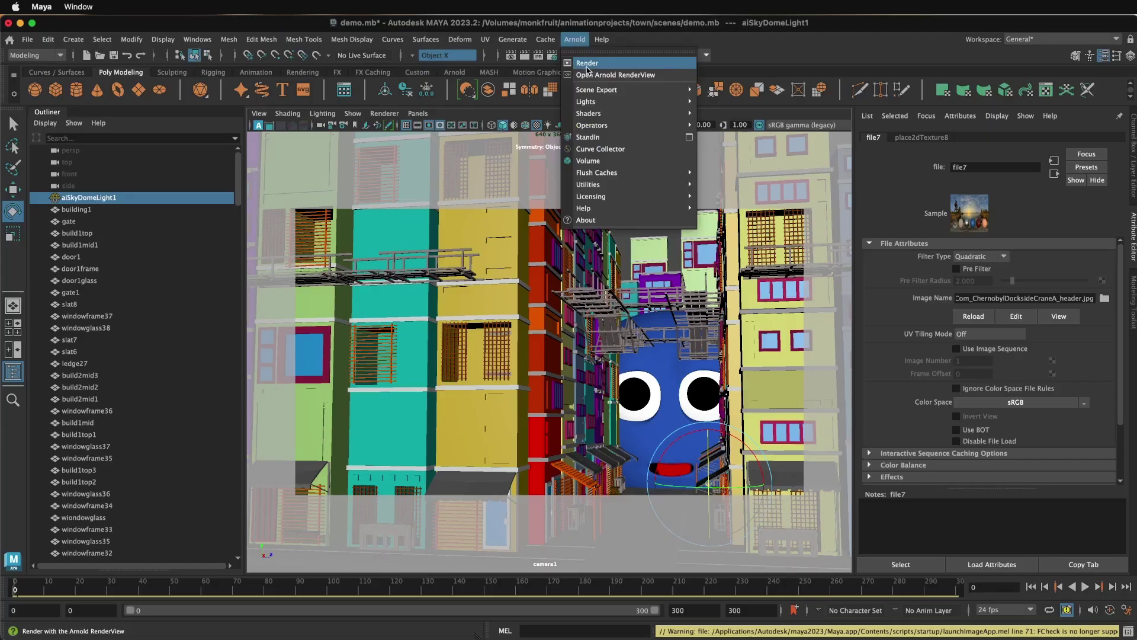
pyautogui.click(449, 94)
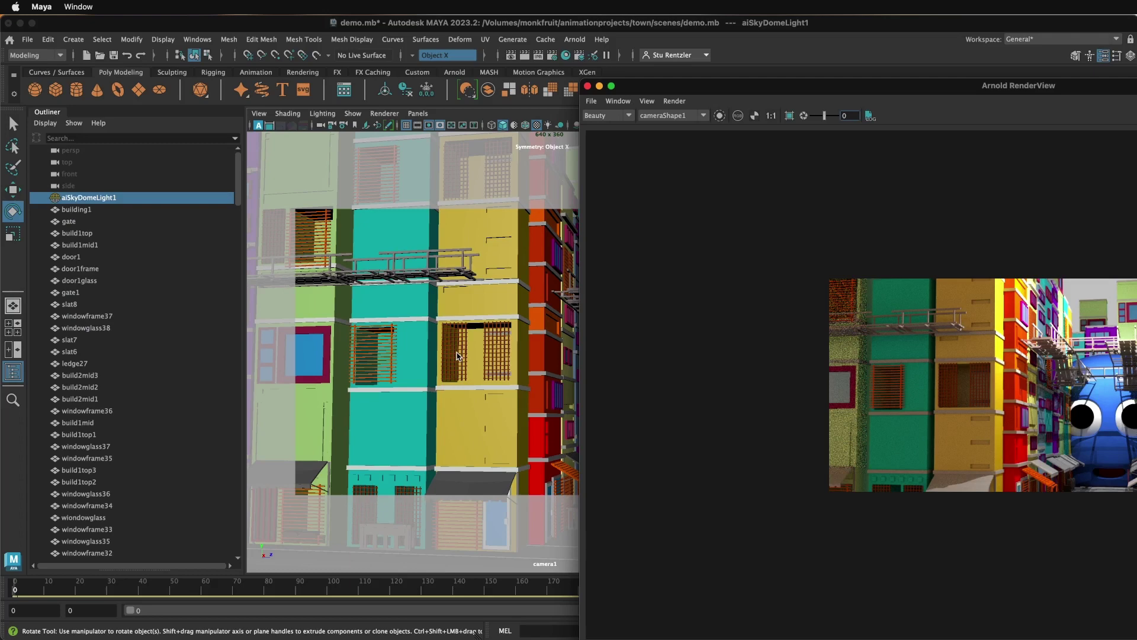
# - Tumble and dolly camera1 down the alley toward the creature, with the RenderView placed beside the viewport
pyautogui.keyDown('alt'); pyautogui.moveTo(457, 356); pyautogui.dragTo(415, 355); pyautogui.keyUp('alt')
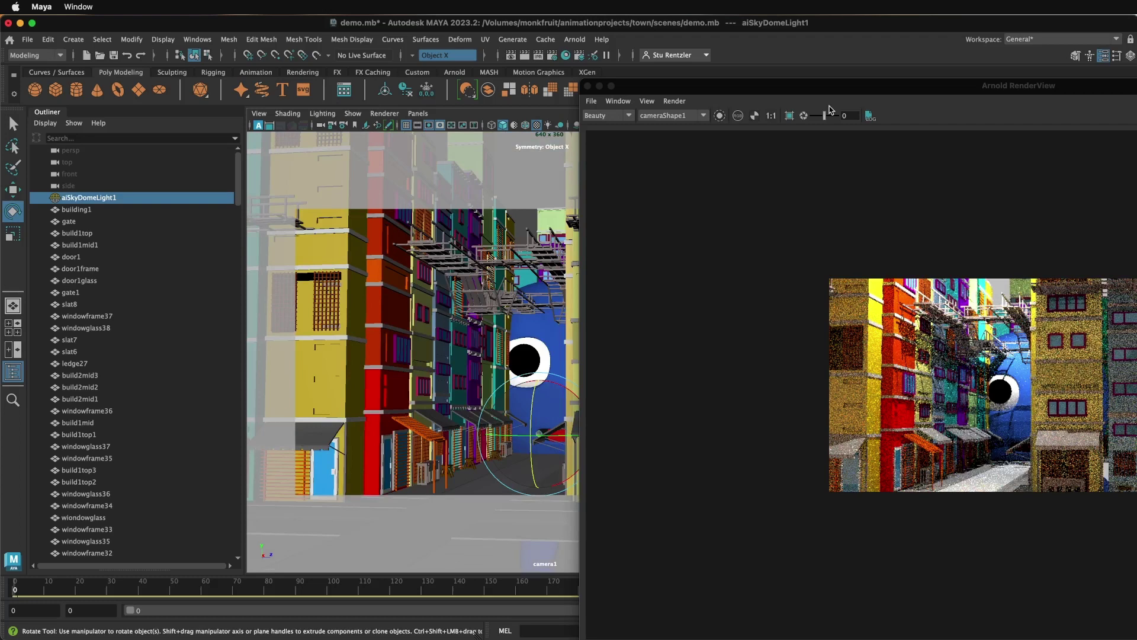
pyautogui.moveTo(829, 85); pyautogui.dragTo(802, 126)
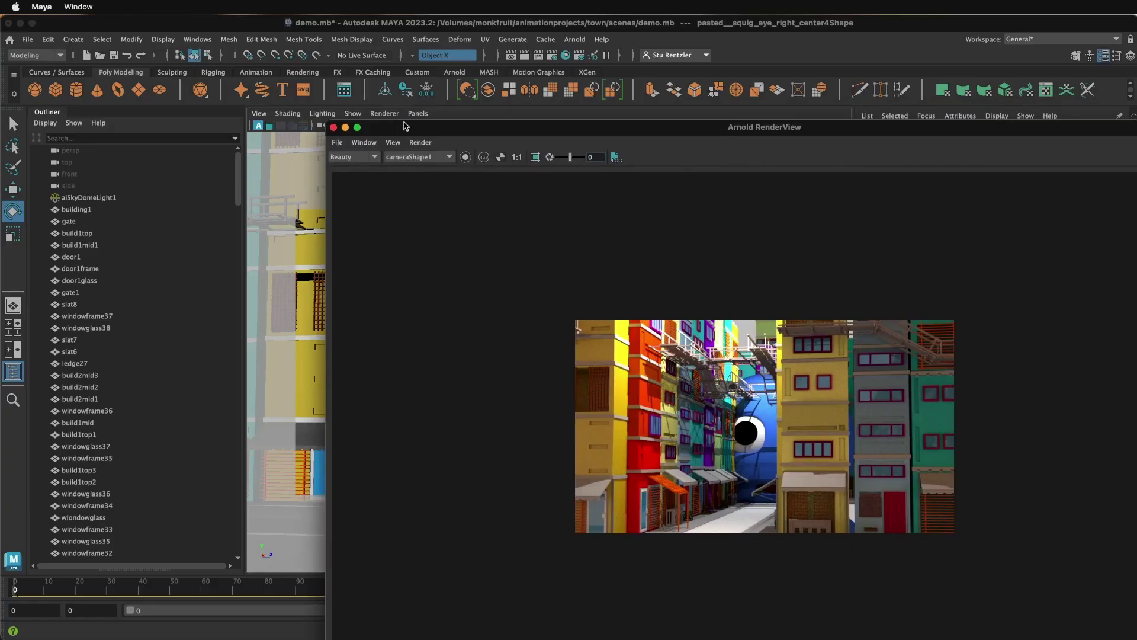
pyautogui.moveTo(406, 129); pyautogui.dragTo(539, 146)
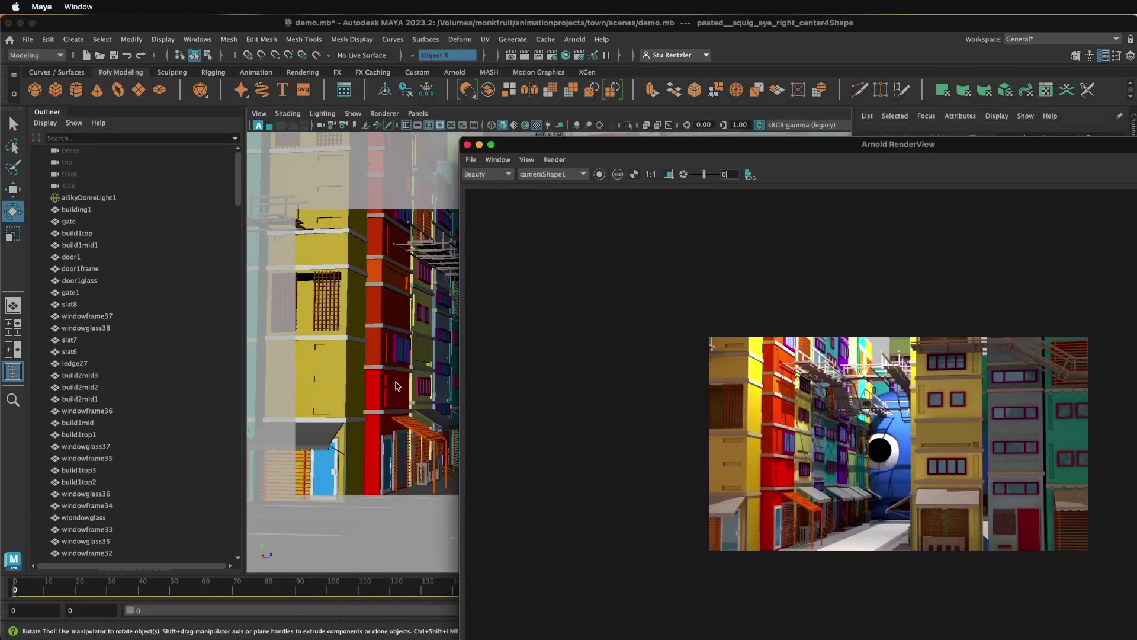
pyautogui.scroll(5, 394, 382)
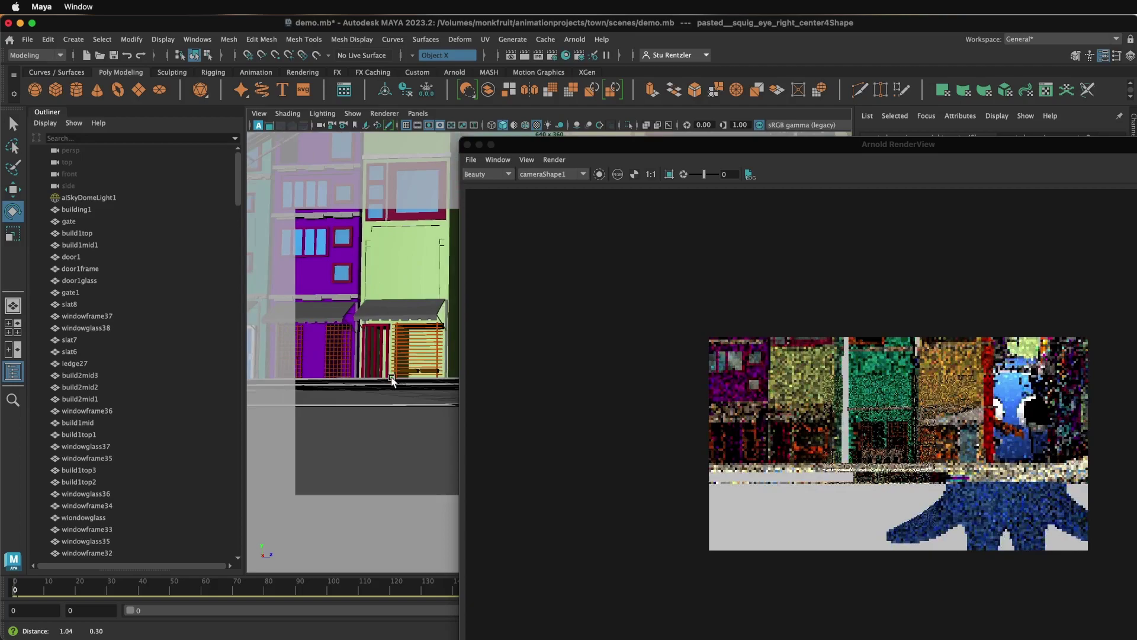
pyautogui.scroll(10, 392, 380)
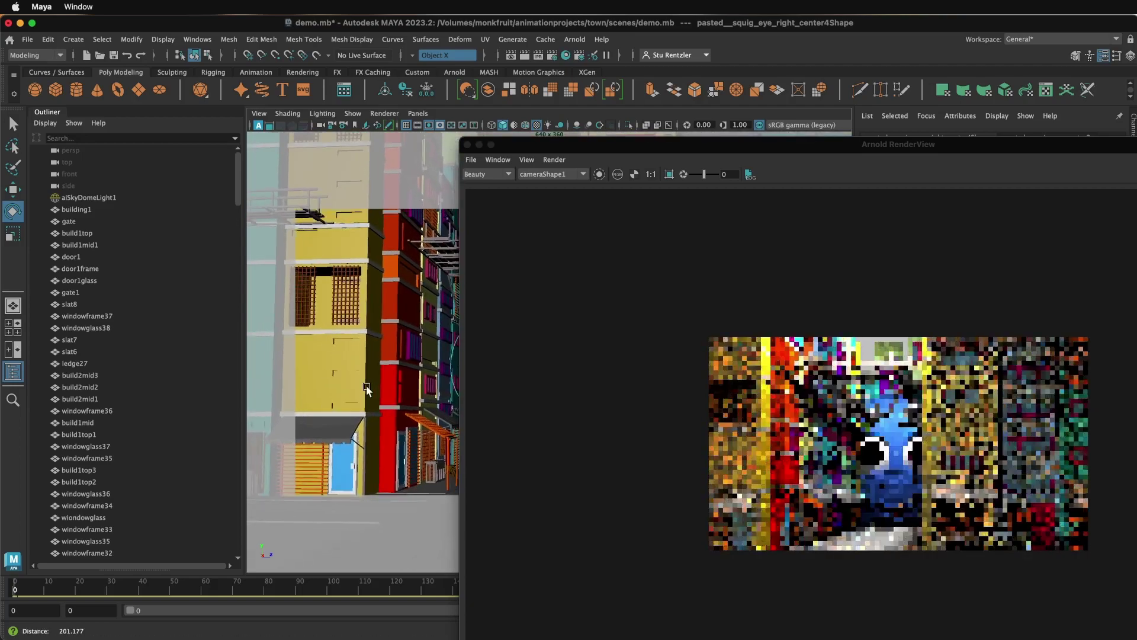
pyautogui.keyDown('alt'); pyautogui.moveTo(366, 385); pyautogui.dragTo(414, 410); pyautogui.keyUp('alt')
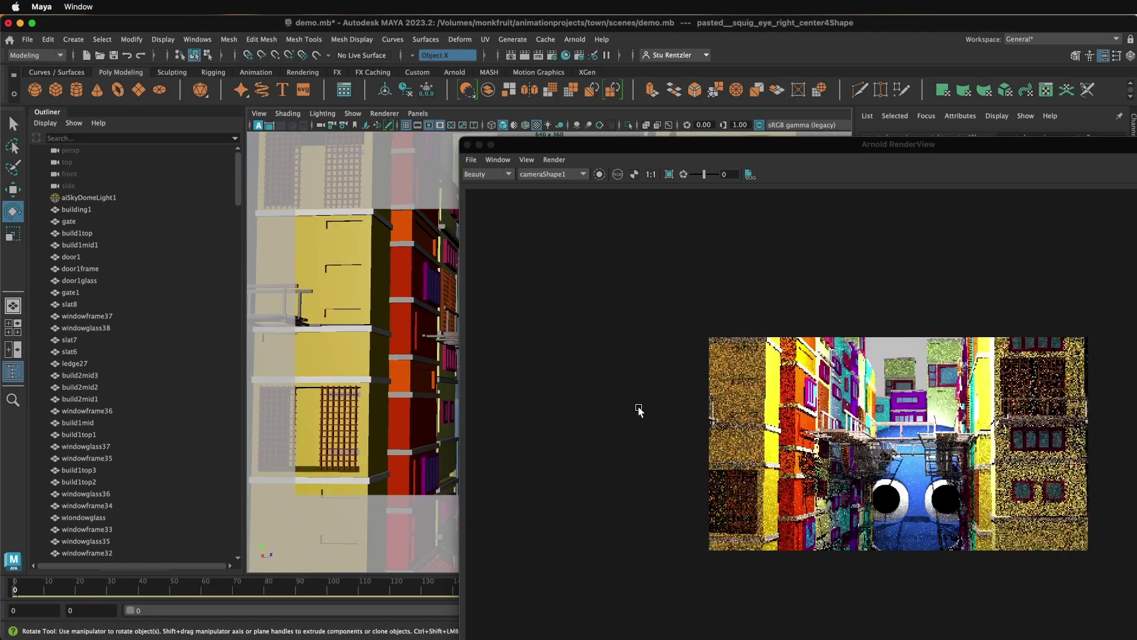
# - Track the camera to centre the blue creature and re-render the view in the floating RenderView
pyautogui.doubleClick(864, 152)
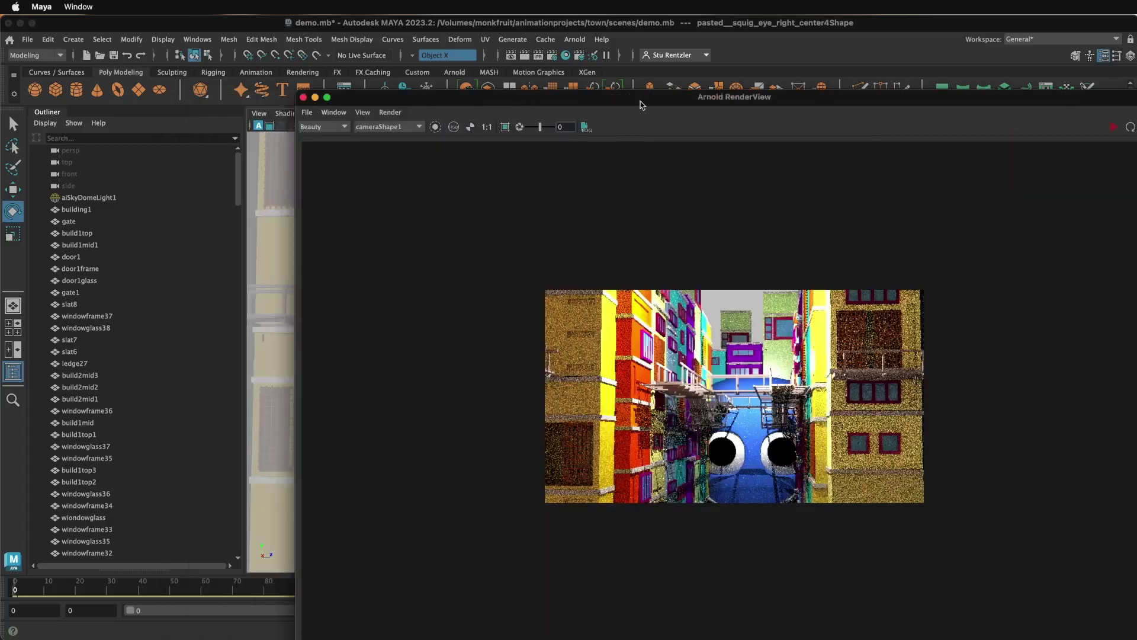
pyautogui.doubleClick(206, 173)
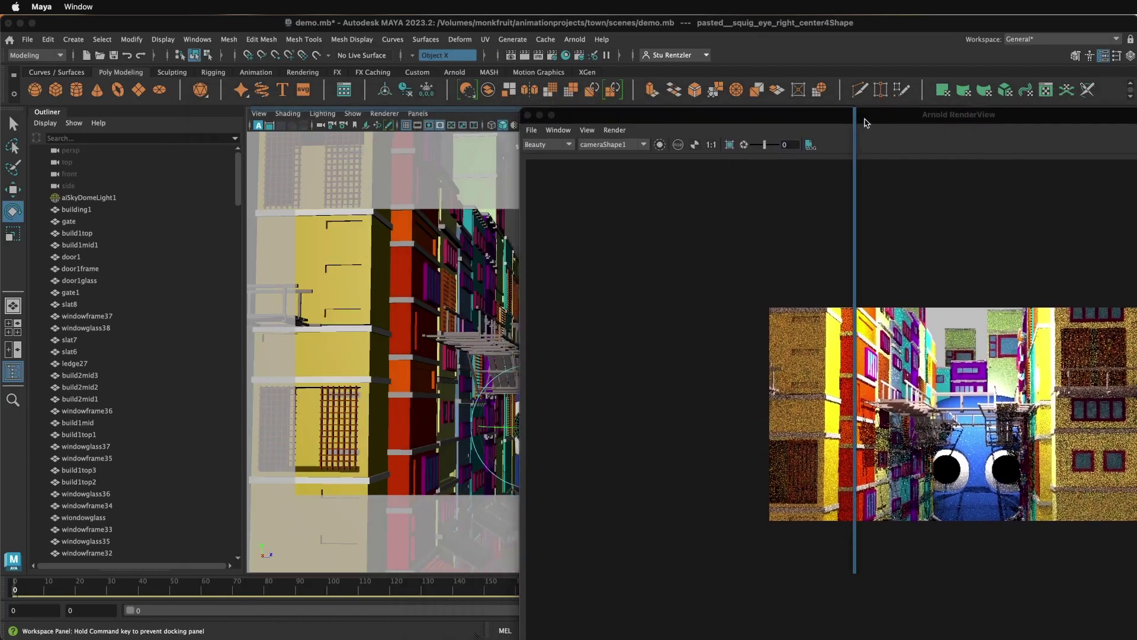
pyautogui.moveTo(446, 382)
pyautogui.keyDown('alt'); pyautogui.mouseDown(button='middle')
pyautogui.moveTo(438, 371)
pyautogui.moveTo(450, 372)
pyautogui.mouseUp(button='middle'); pyautogui.keyUp('alt')
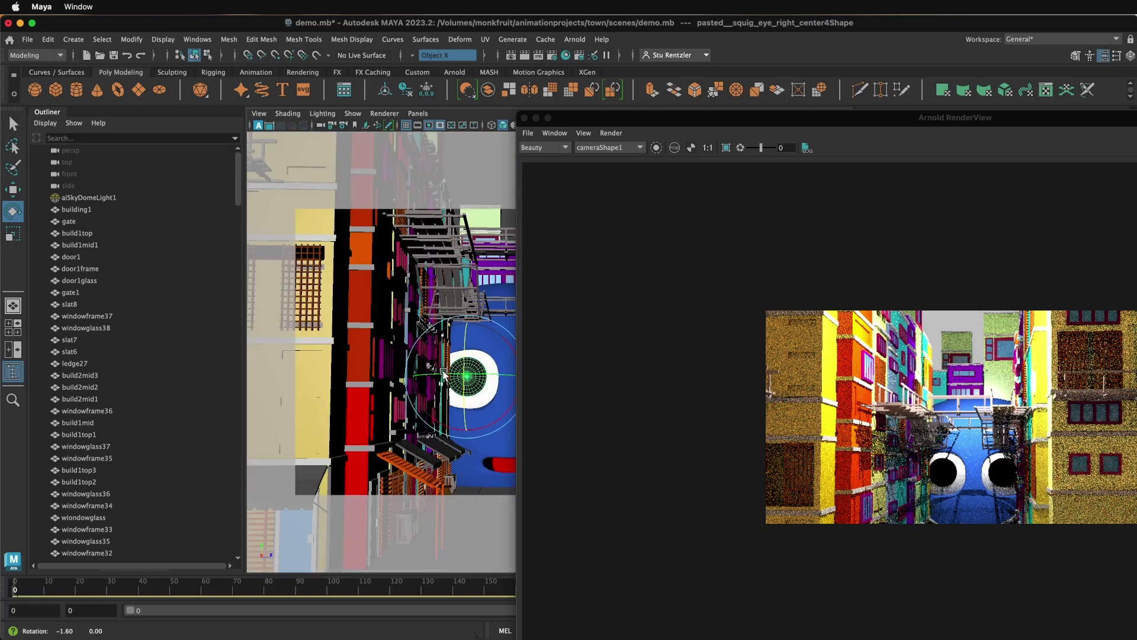
pyautogui.moveTo(597, 116); pyautogui.dragTo(320, 106)
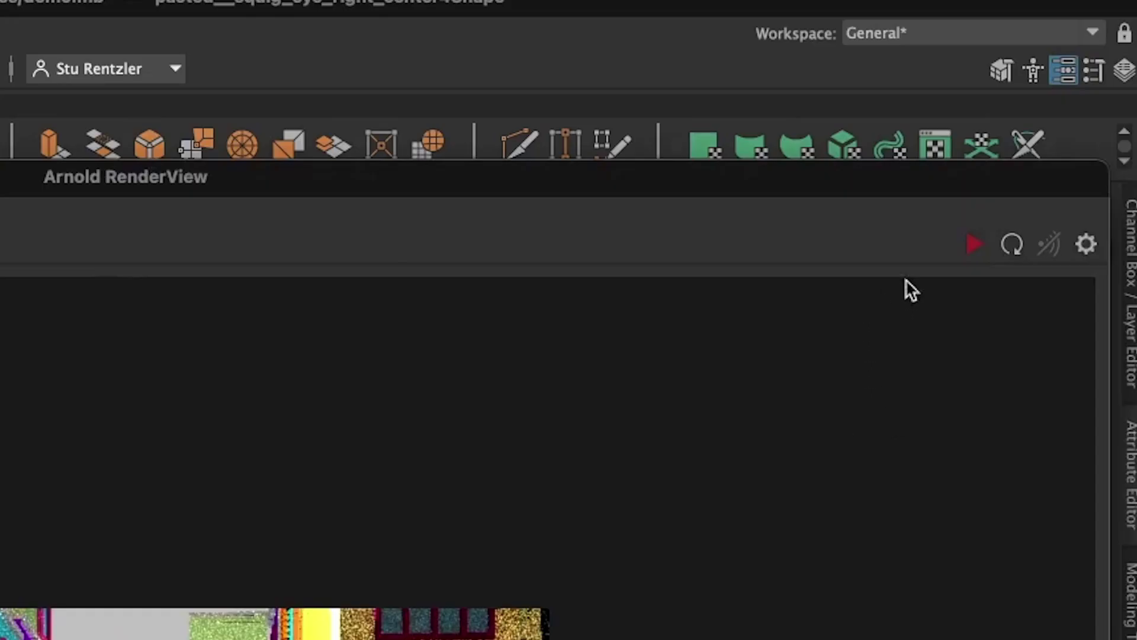
pyautogui.click(974, 244)
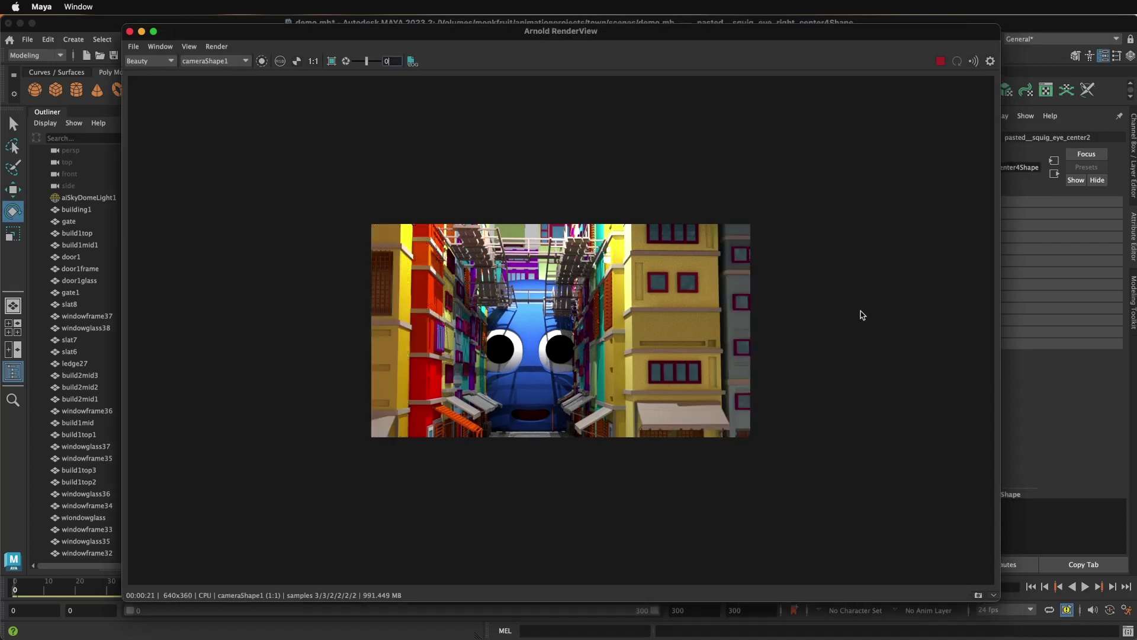
# - Store the current render as a snapshot and compare it against Snapshot_01
pyautogui.click(979, 596)
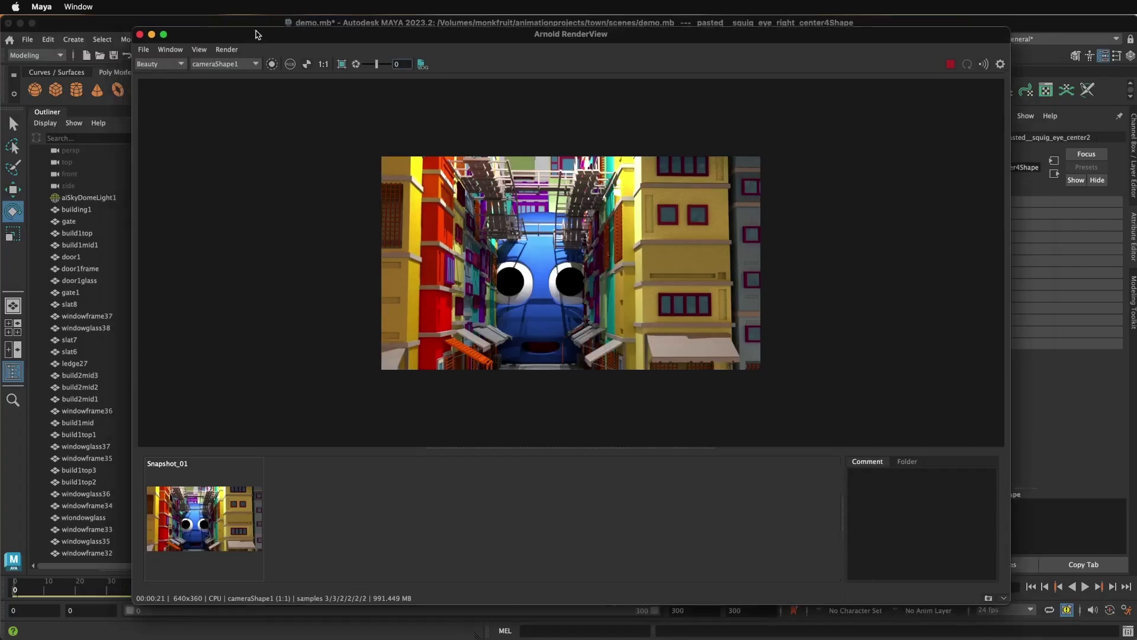
pyautogui.moveTo(558, 51); pyautogui.dragTo(620, 102)
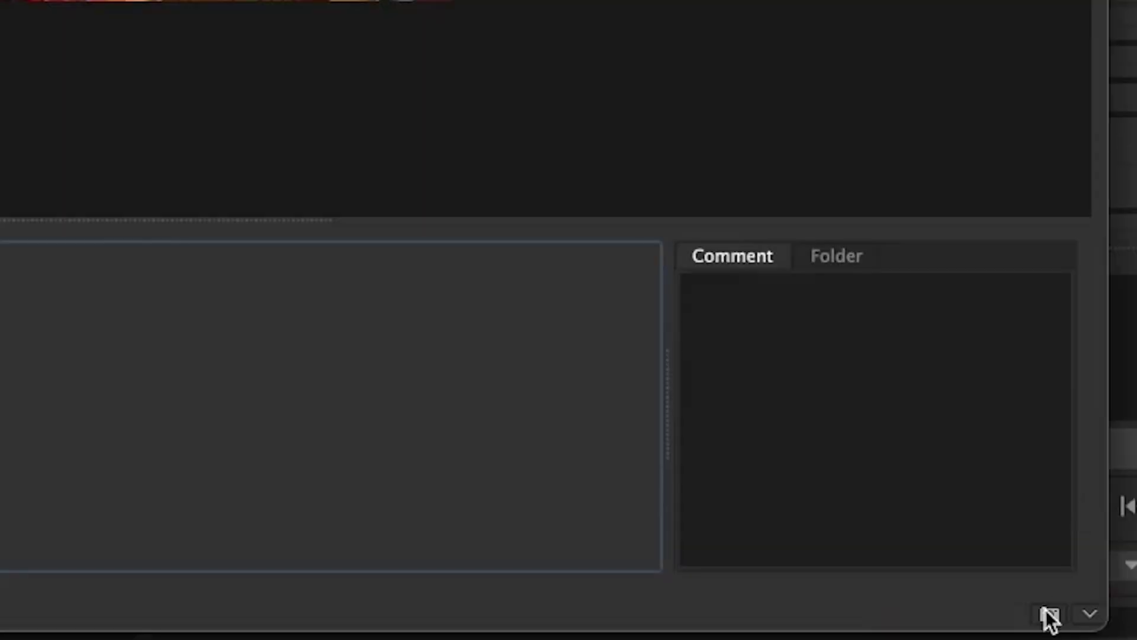
pyautogui.click(999, 628)
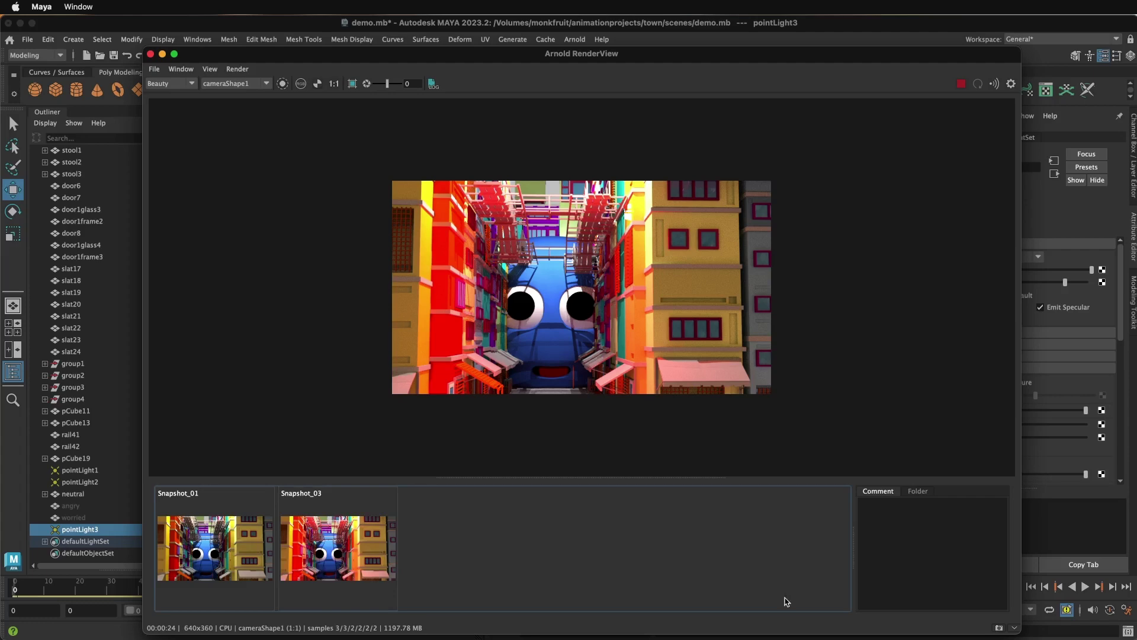
pyautogui.click(188, 545)
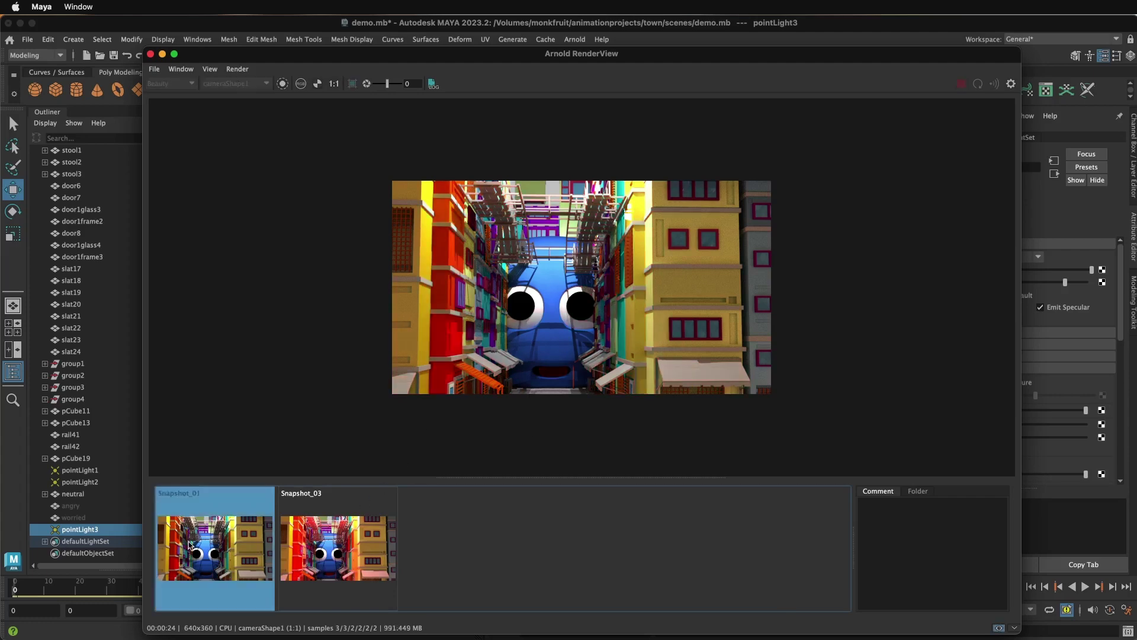
pyautogui.click(335, 560)
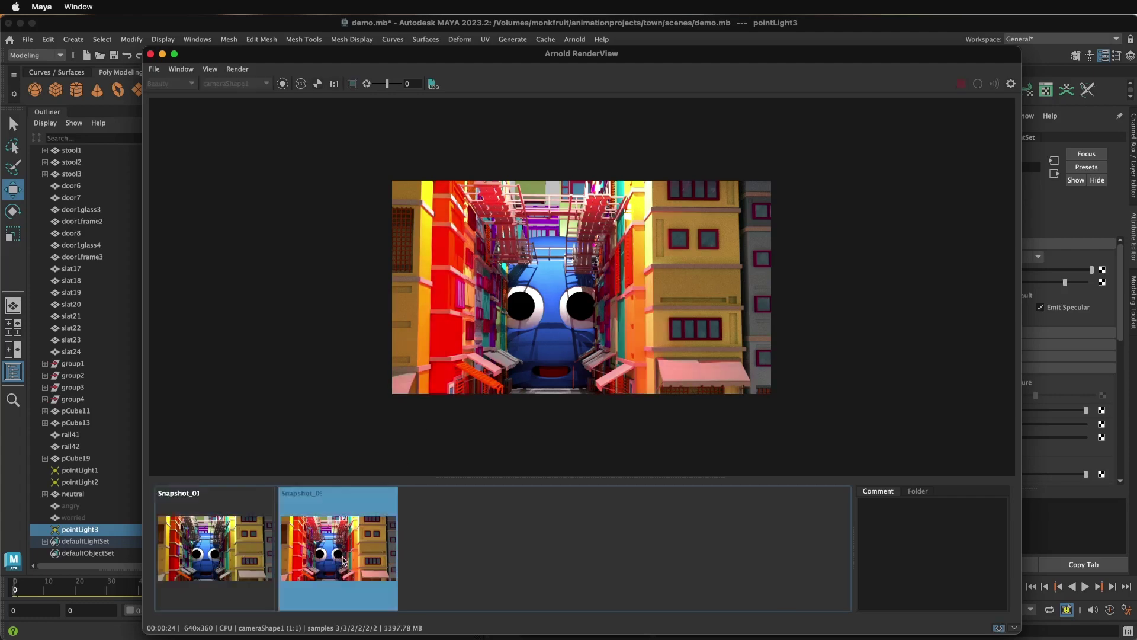
pyautogui.click(254, 570)
pyautogui.click(330, 569)
pyautogui.click(225, 570)
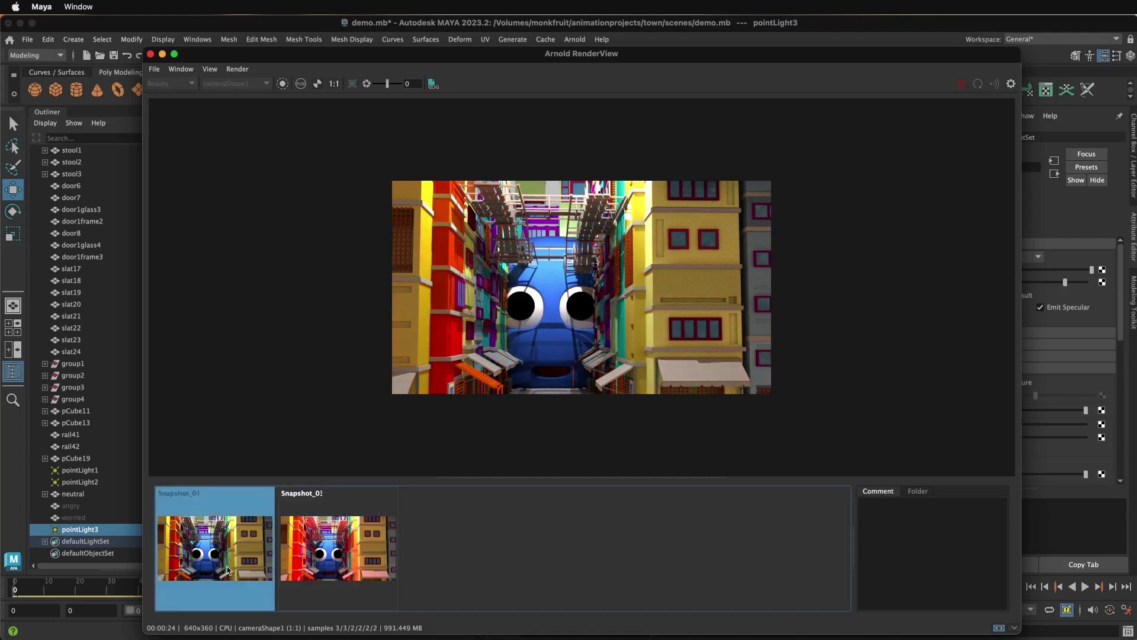
pyautogui.click(346, 566)
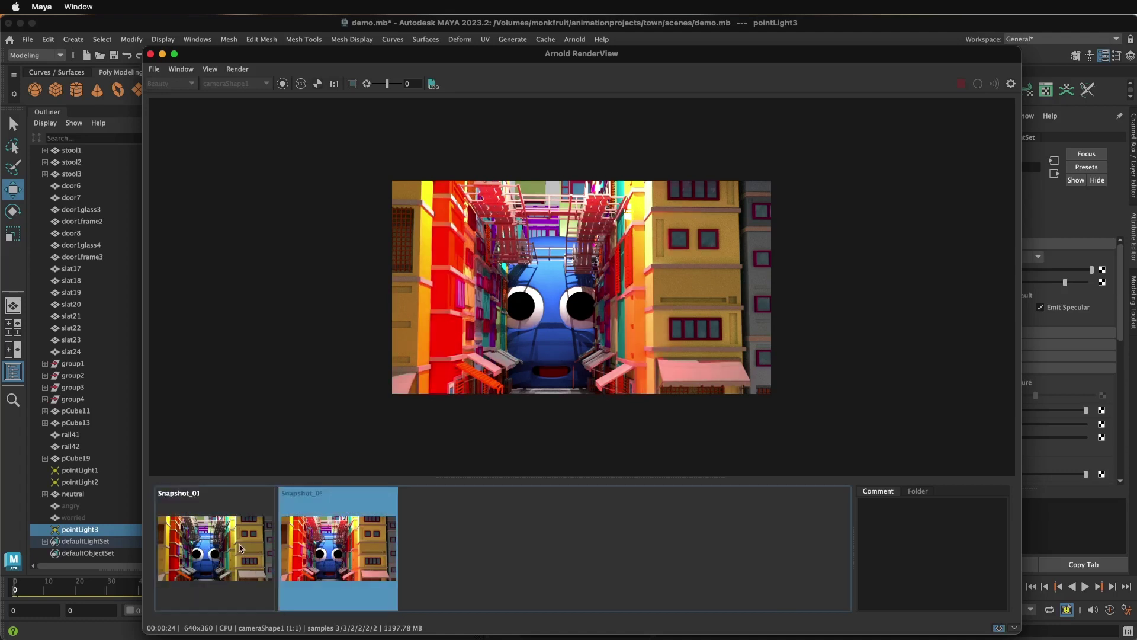
# - Delete both Snapshot_03 and Snapshot_01 from the snapshot strip
pyautogui.rightClick(334, 540)
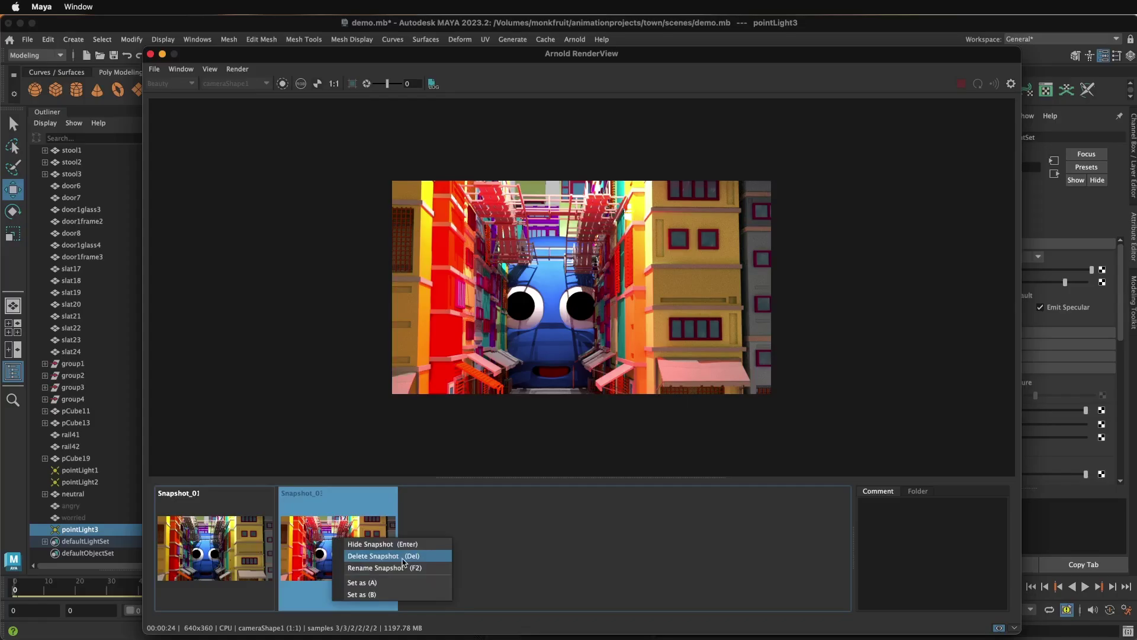
pyautogui.click(403, 557)
pyautogui.rightClick(252, 562)
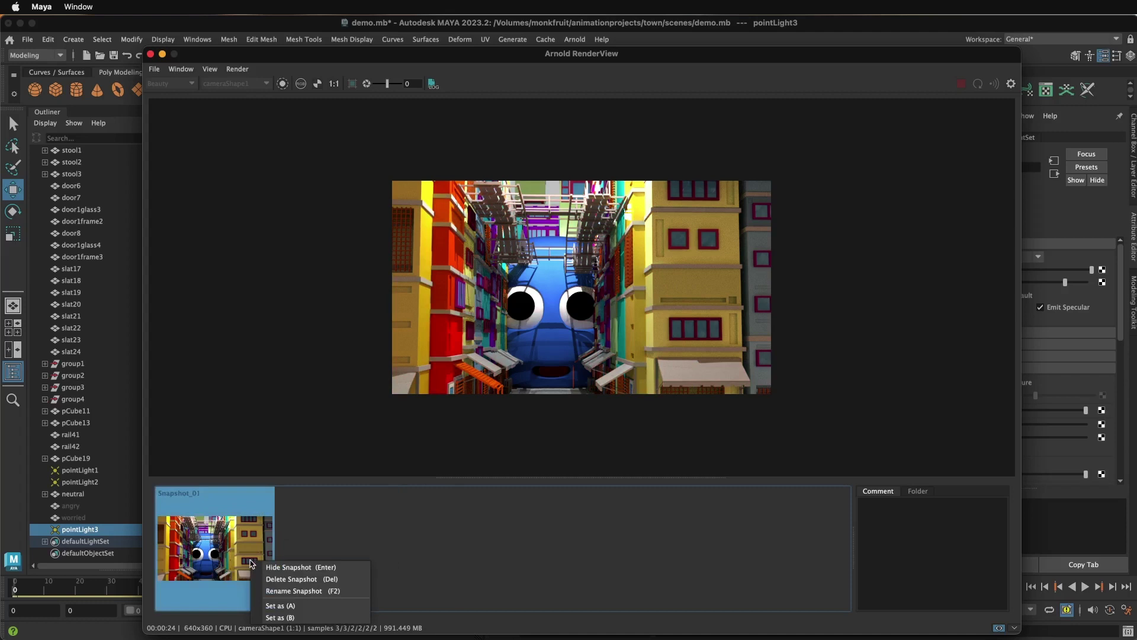
pyautogui.click(291, 581)
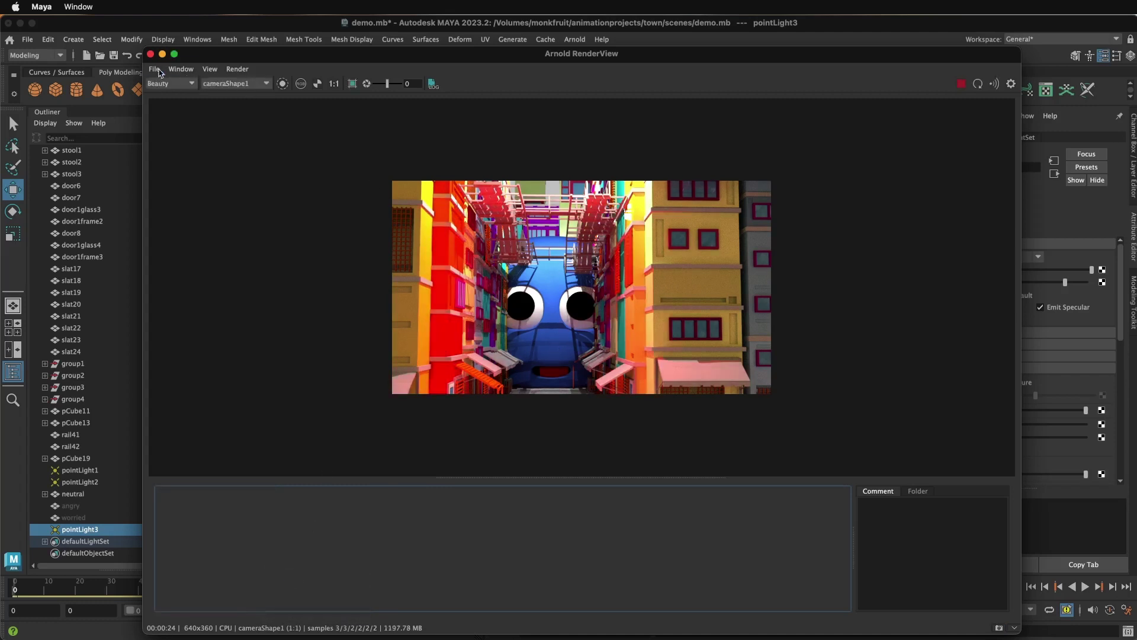
# - Save the displayed render image as town.png in the images folder
pyautogui.click(155, 69)
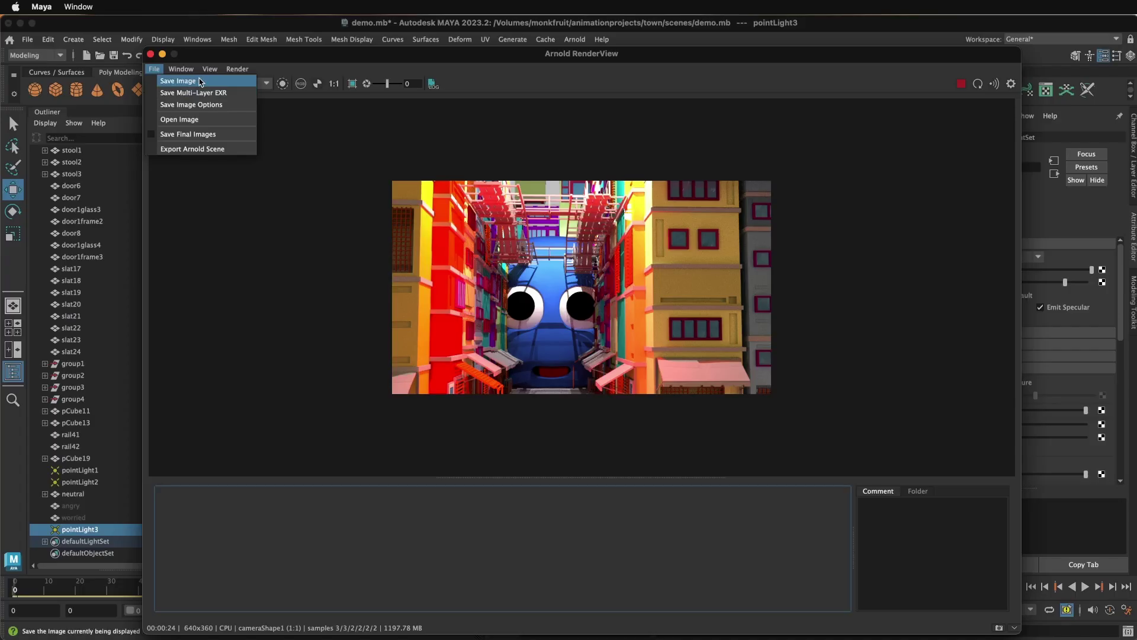
pyautogui.click(201, 82)
pyautogui.write('town')
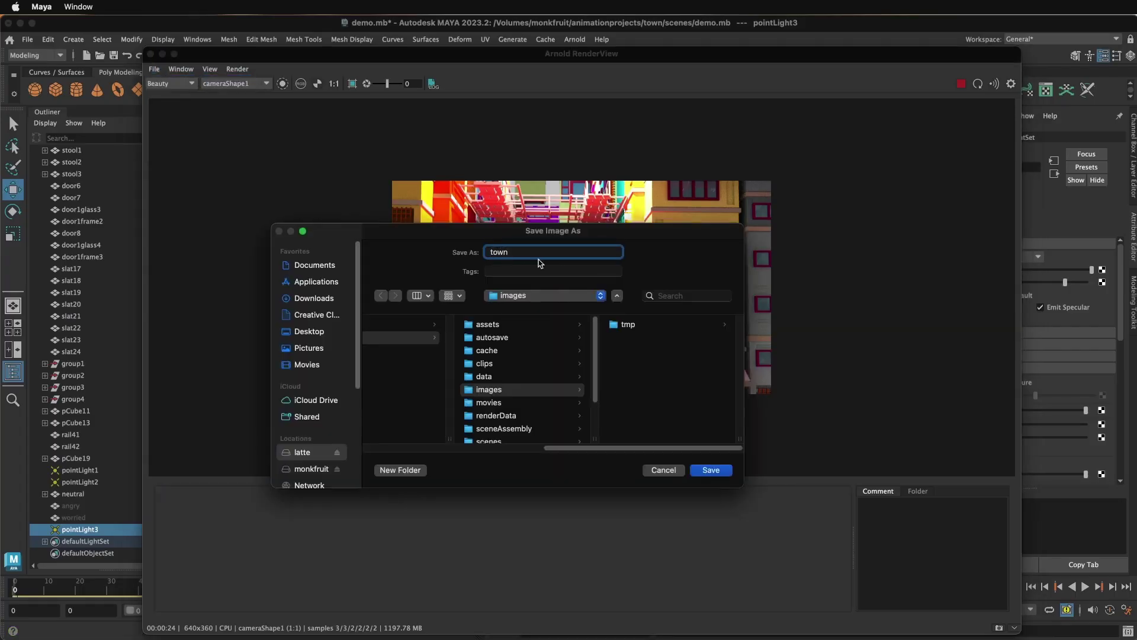
pyautogui.write('.png')
pyautogui.click(710, 471)
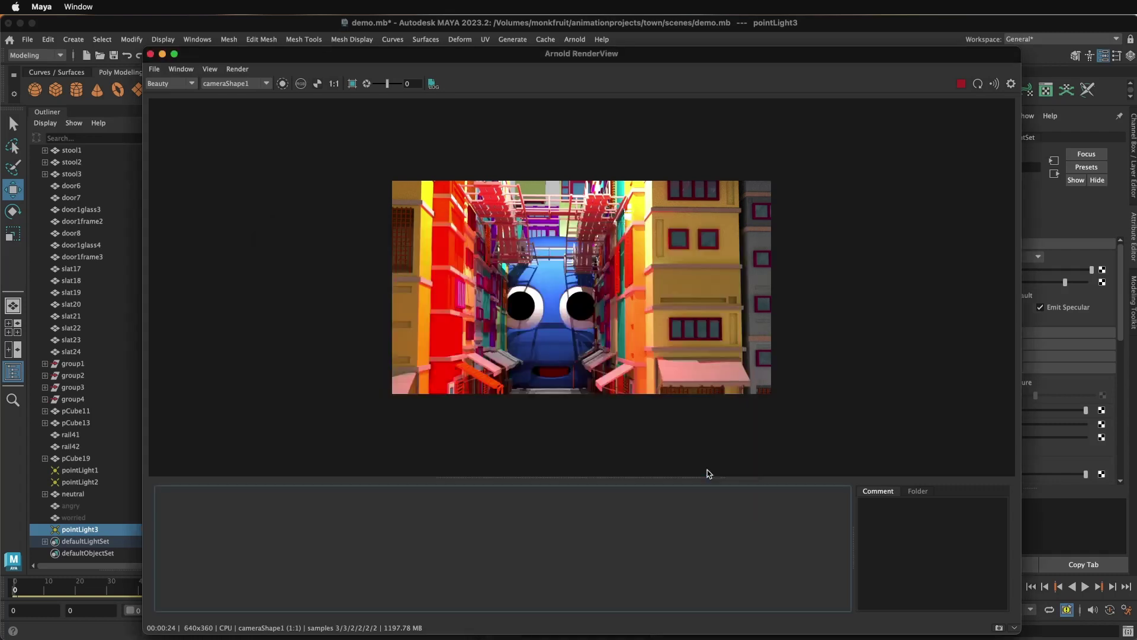
# - Show the RenderView's post-processing panel and its list of imagers to add
pyautogui.moveTo(557, 59); pyautogui.dragTo(512, 59)
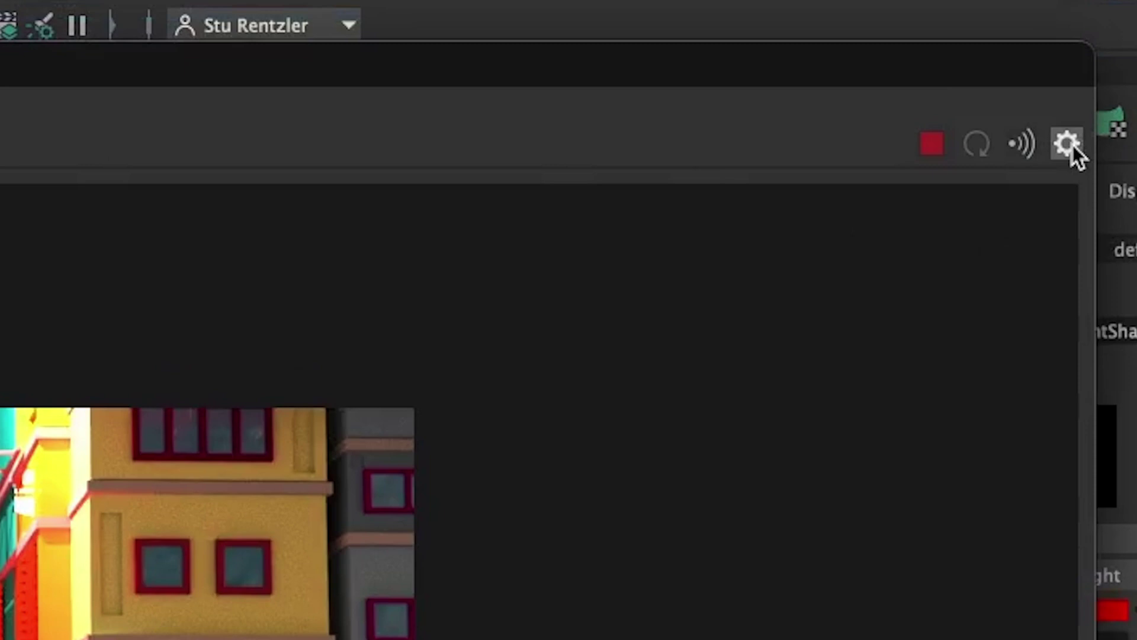
pyautogui.click(1069, 145)
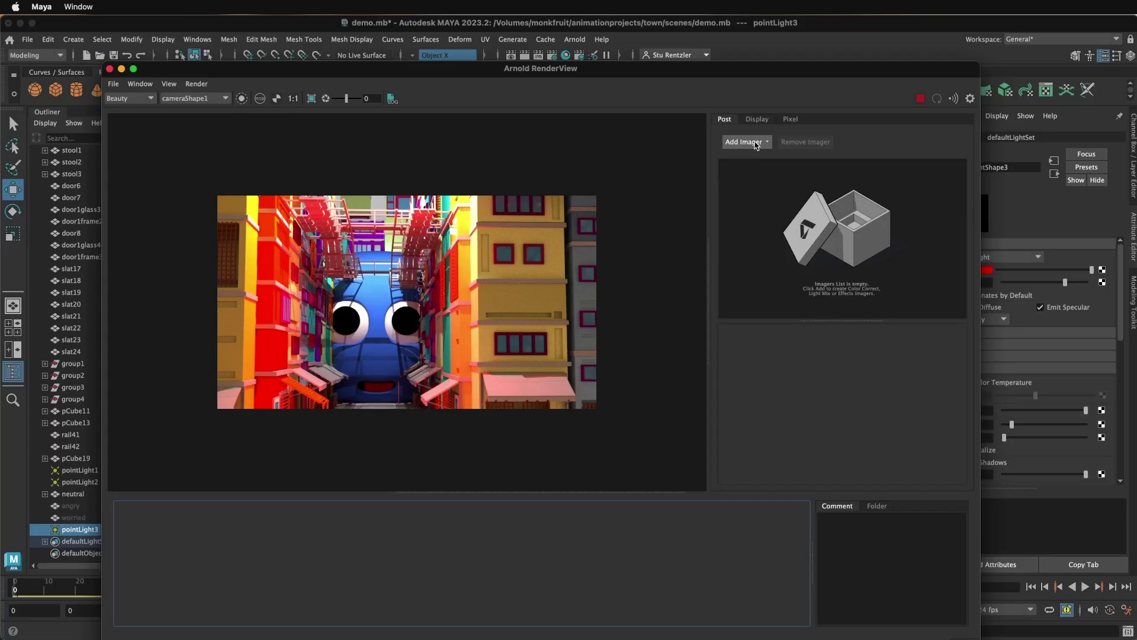
pyautogui.click(503, 268)
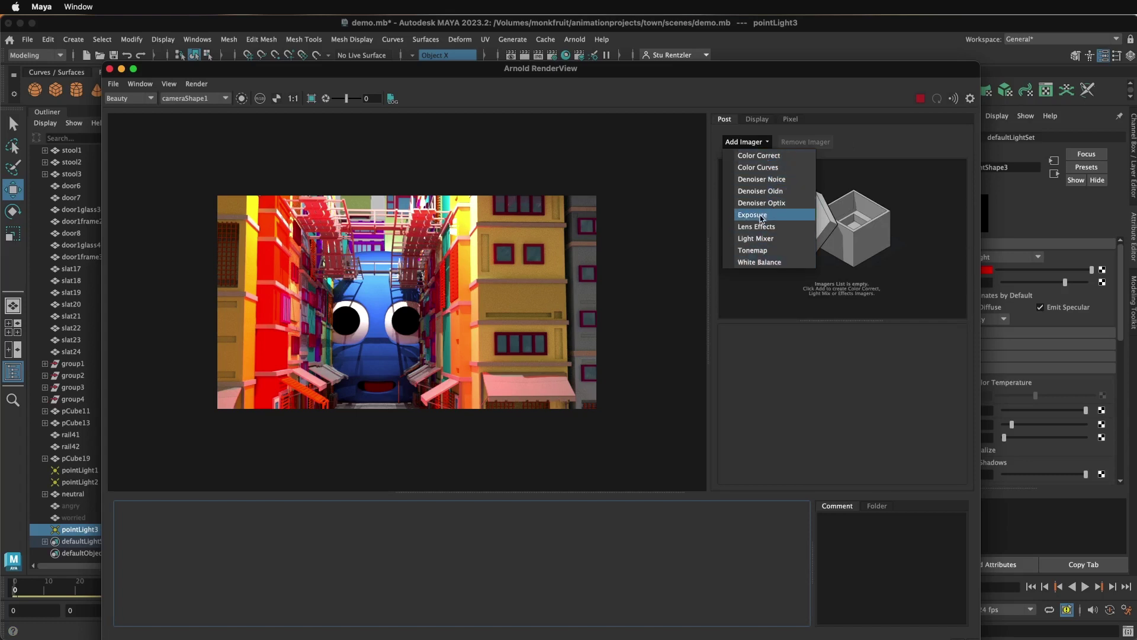
# - Add a Color Curves imager, lift an RGB curve point to about 0.383/0.700, then delete it
pyautogui.click(758, 168)
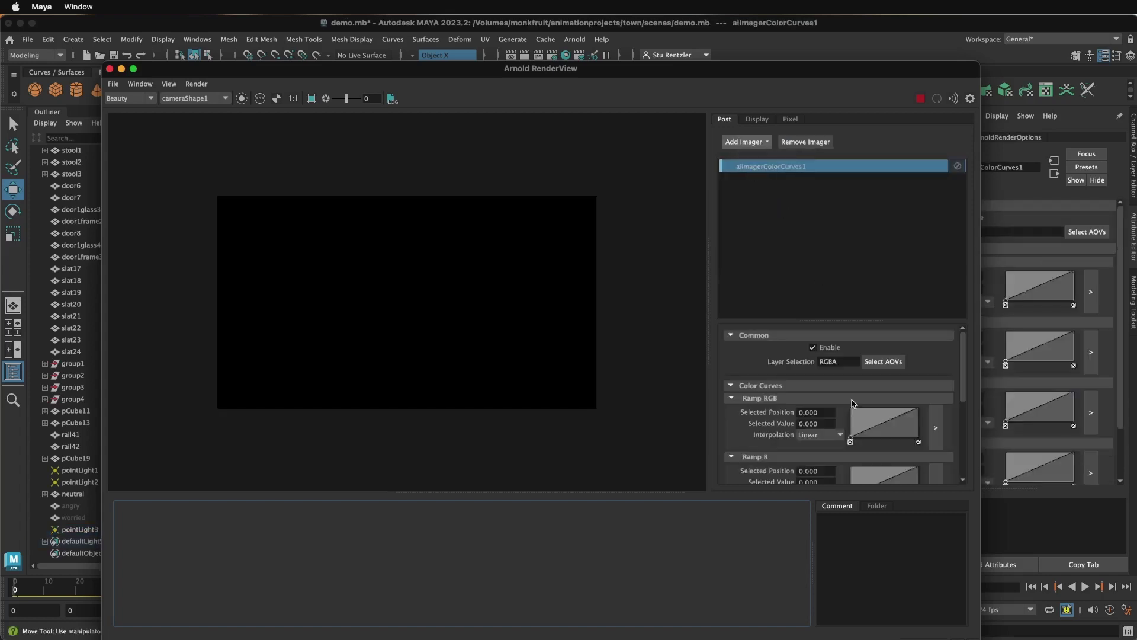
pyautogui.click(889, 436)
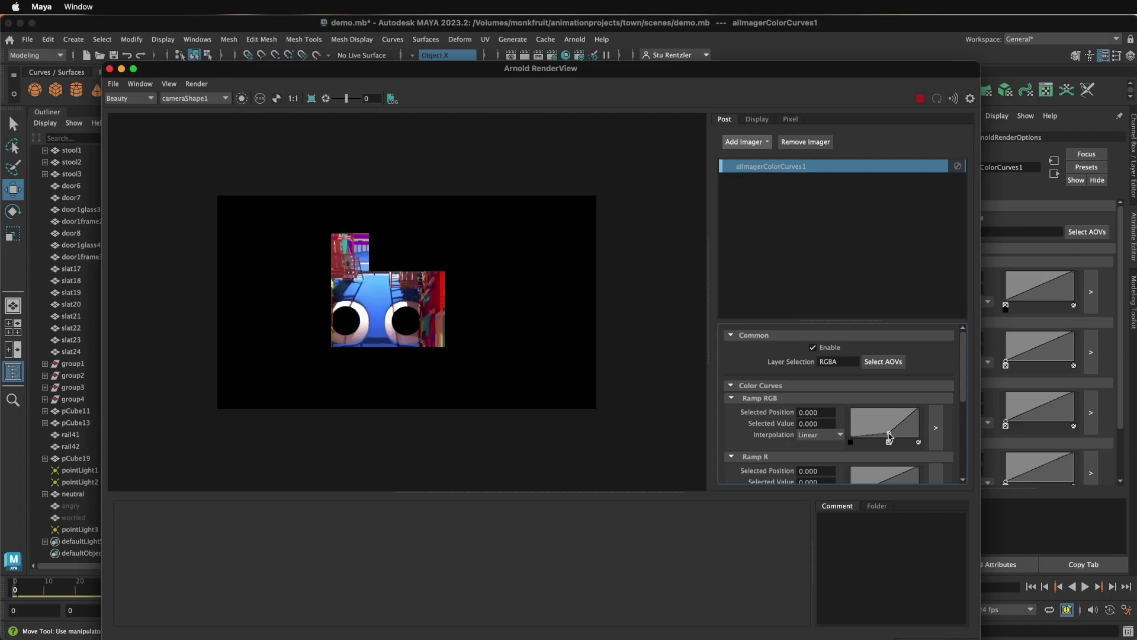
pyautogui.click(888, 437)
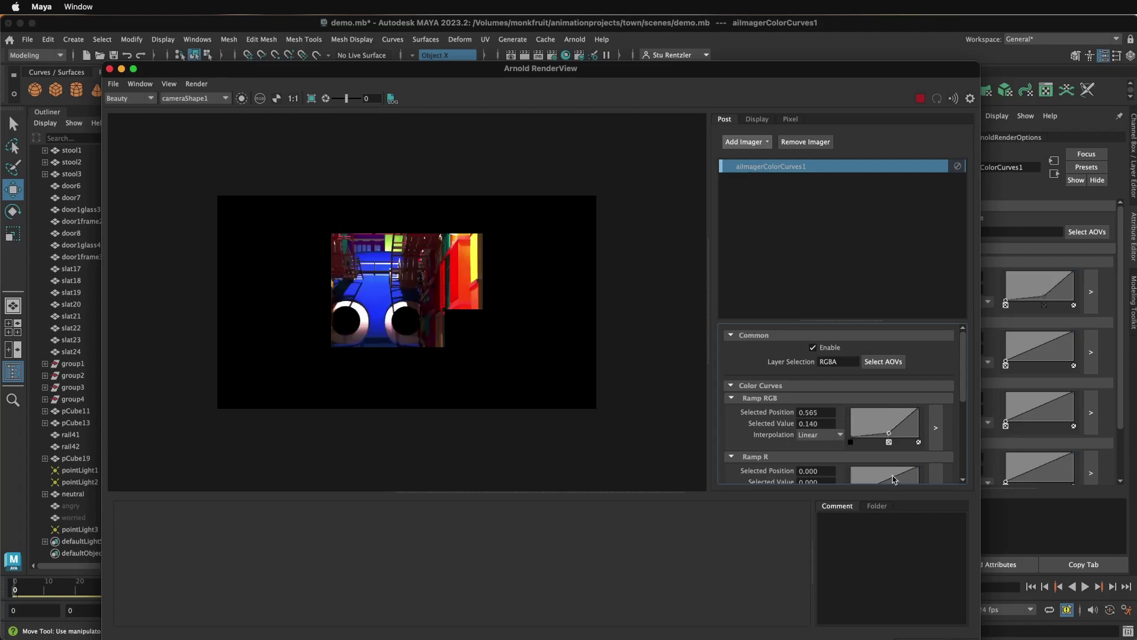
pyautogui.scroll(-2, 898, 430)
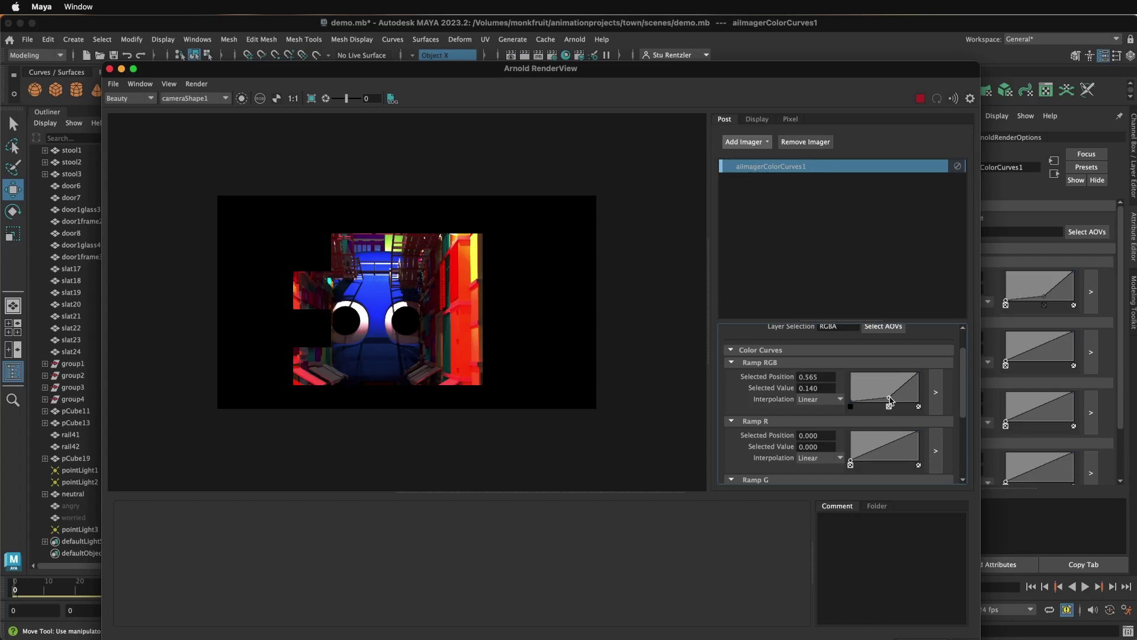
pyautogui.moveTo(890, 401); pyautogui.dragTo(877, 384)
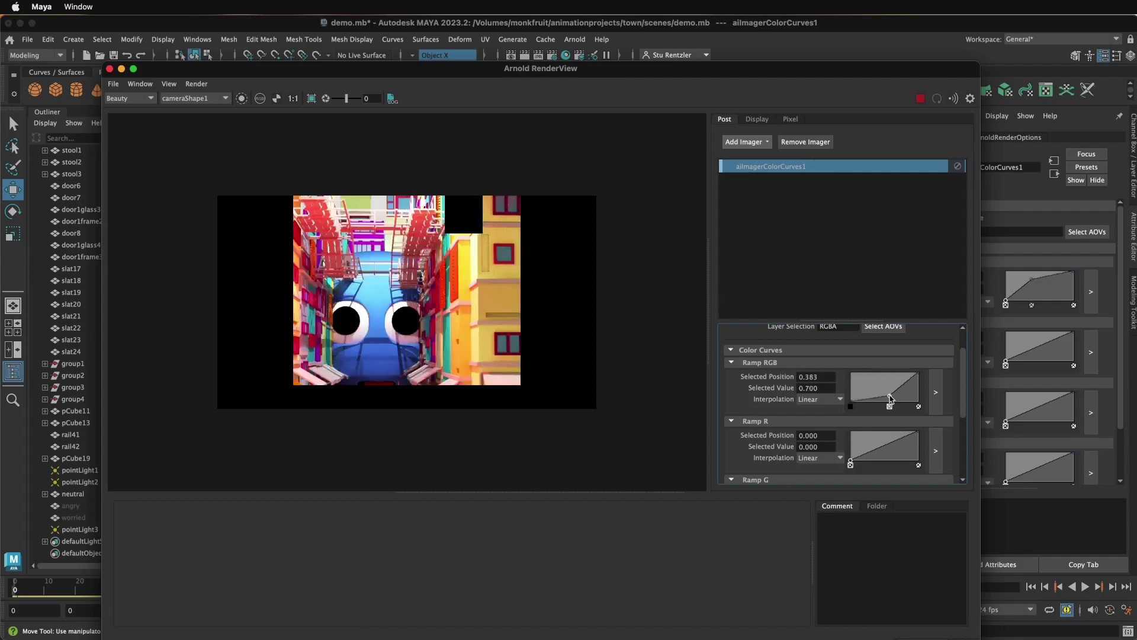
pyautogui.press('Delete')
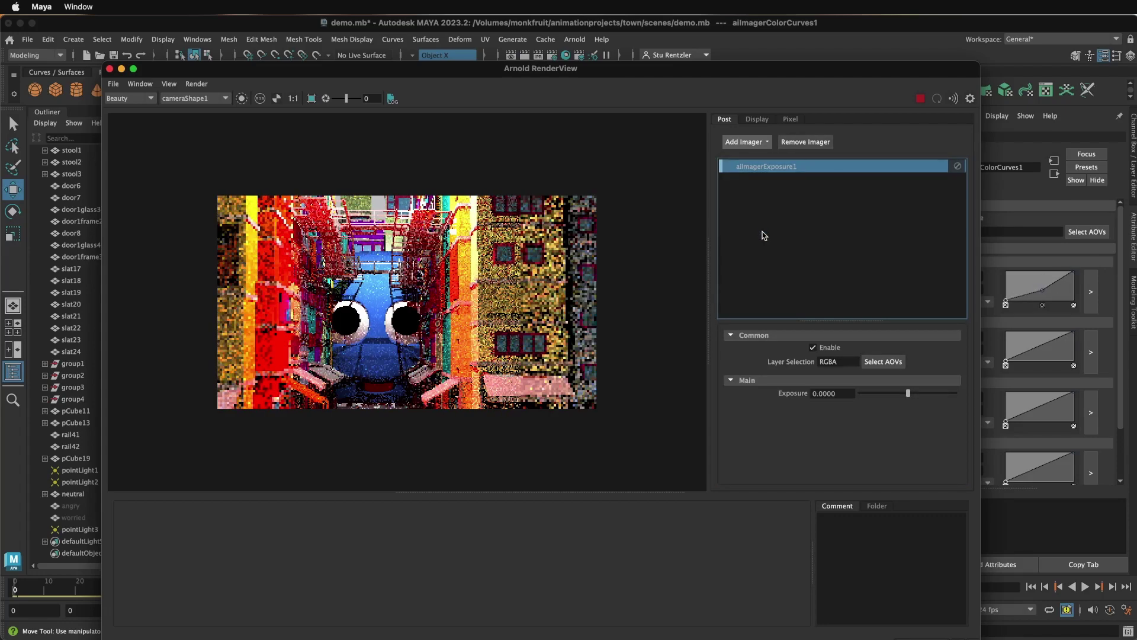
# - Try the exposure slider, remove the aiImagerExposure1 imager, and bring up the Add Imager list
pyautogui.moveTo(908, 393)
pyautogui.mouseDown()
pyautogui.moveTo(932, 393)
pyautogui.moveTo(901, 393)
pyautogui.mouseUp()
pyautogui.rightClick(763, 166)
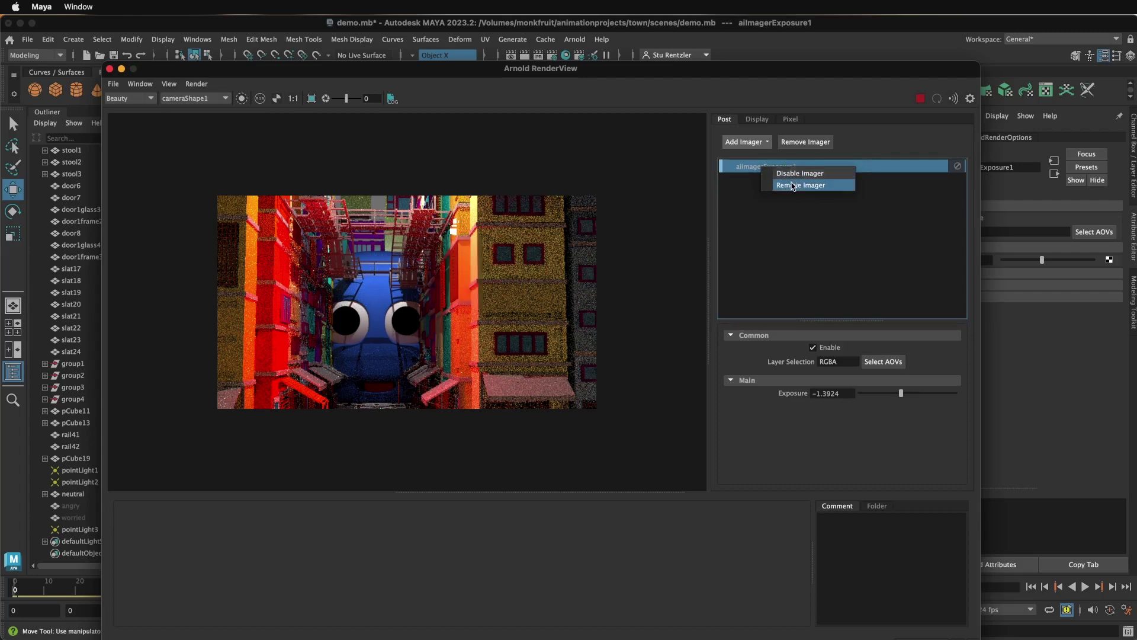
pyautogui.click(793, 185)
pyautogui.click(757, 142)
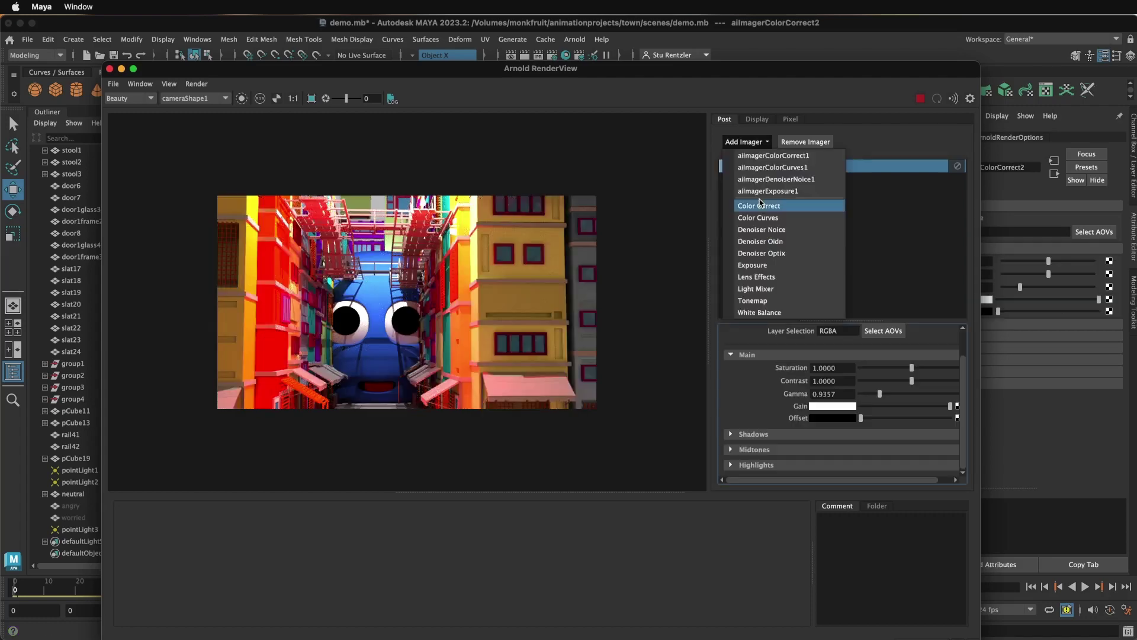
# - Add a Color Curves imager with RGB point at 0.591/0.400 and red point at 0.435/0.780
pyautogui.click(761, 221)
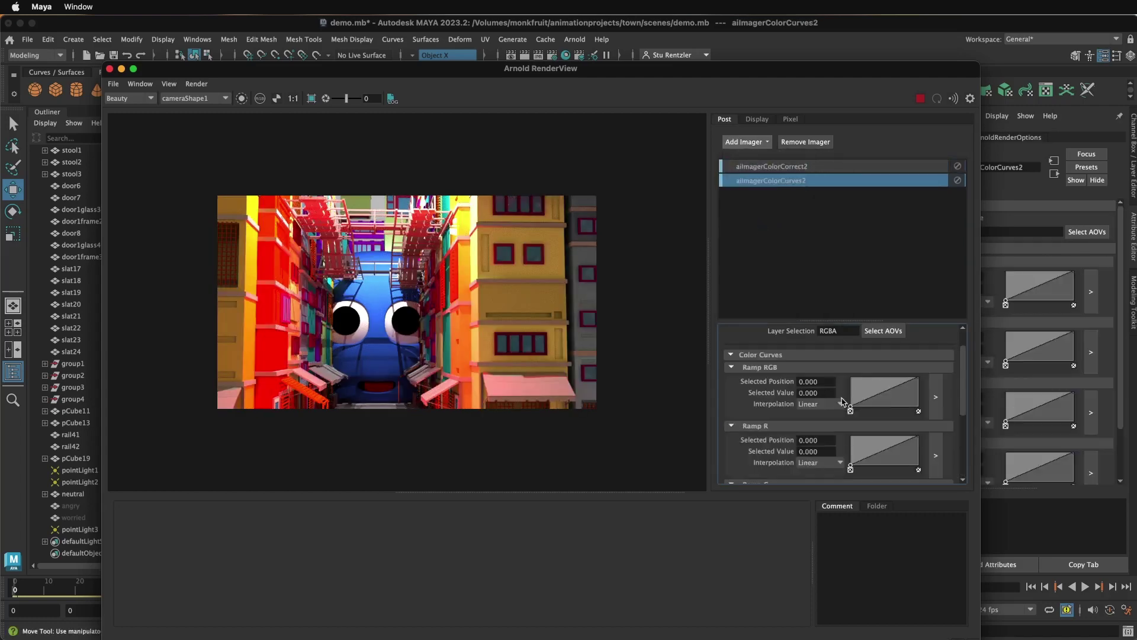
pyautogui.scroll(-5, 843, 401)
pyautogui.scroll(5, 844, 401)
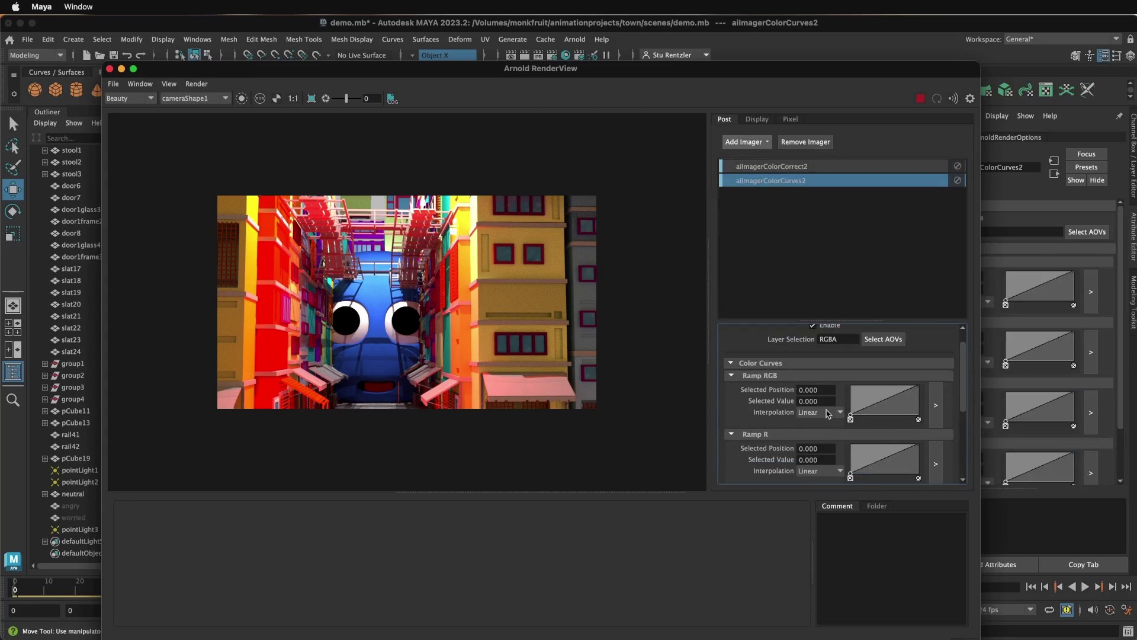
pyautogui.scroll(-5, 828, 414)
pyautogui.scroll(5, 828, 414)
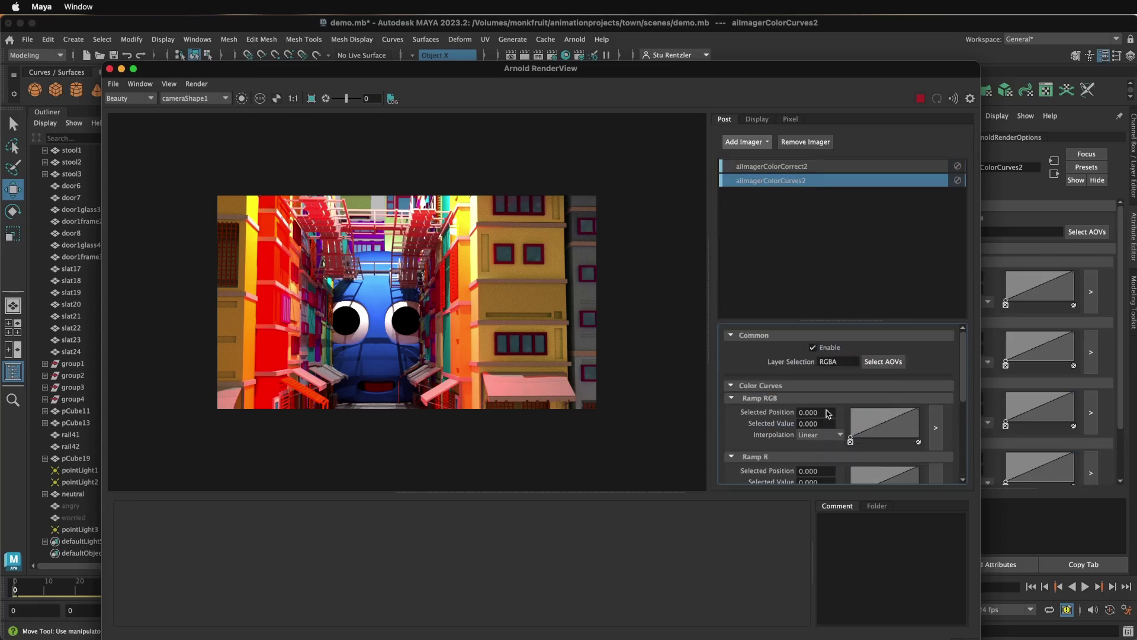
pyautogui.click(889, 428)
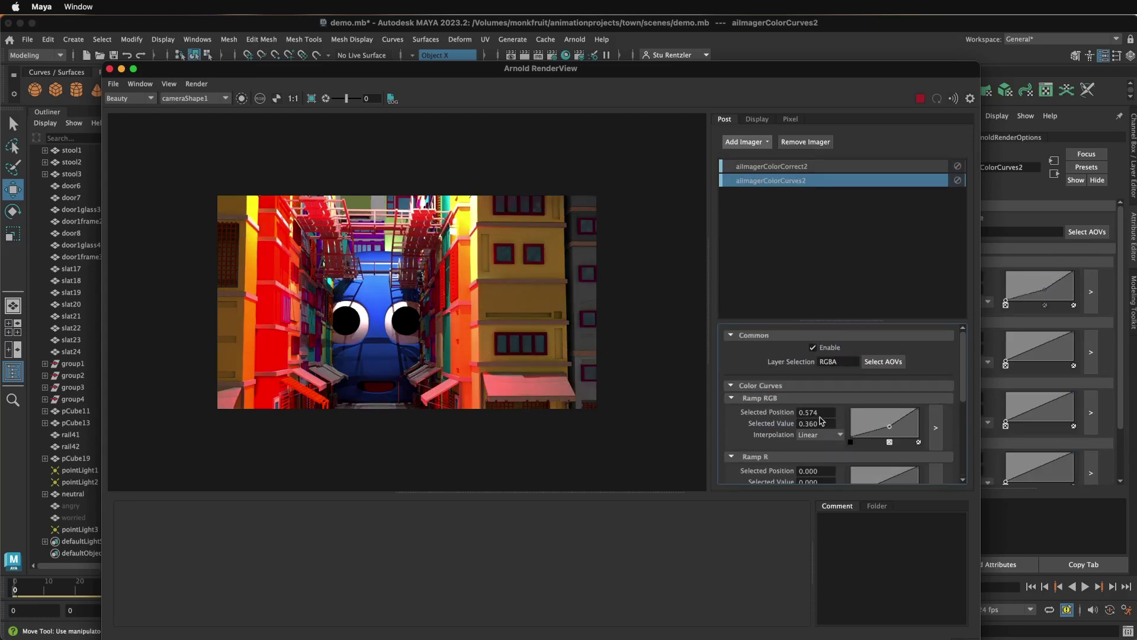
pyautogui.scroll(-2, 847, 448)
pyautogui.scroll(3, 778, 451)
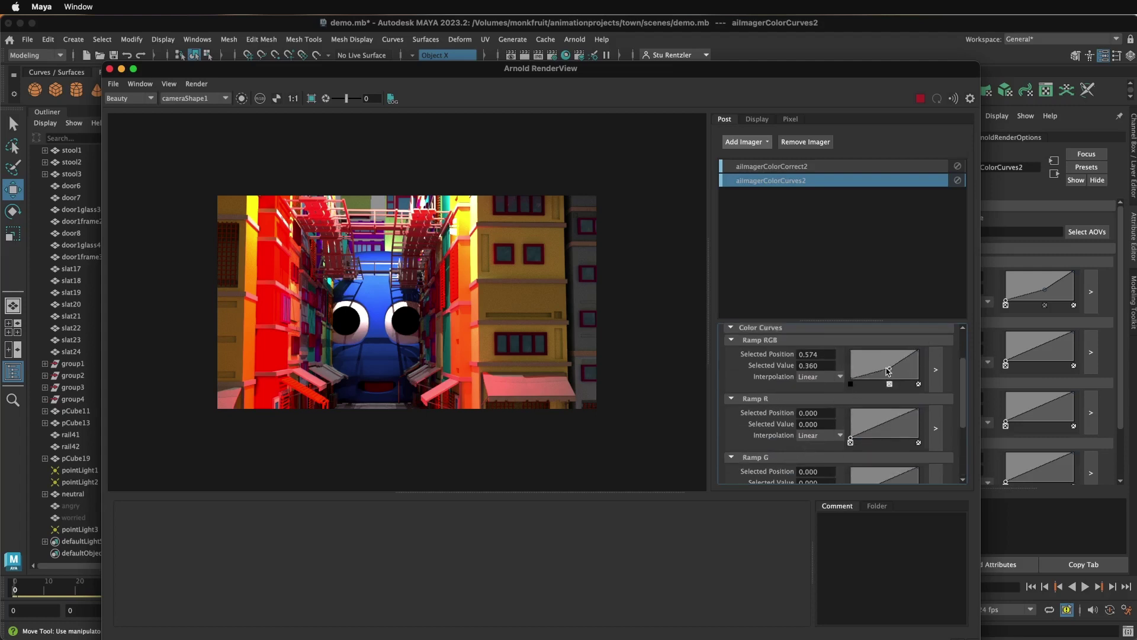
pyautogui.moveTo(888, 371)
pyautogui.mouseDown()
pyautogui.moveTo(884, 360)
pyautogui.moveTo(890, 367)
pyautogui.mouseUp()
pyautogui.scroll(-2, 883, 419)
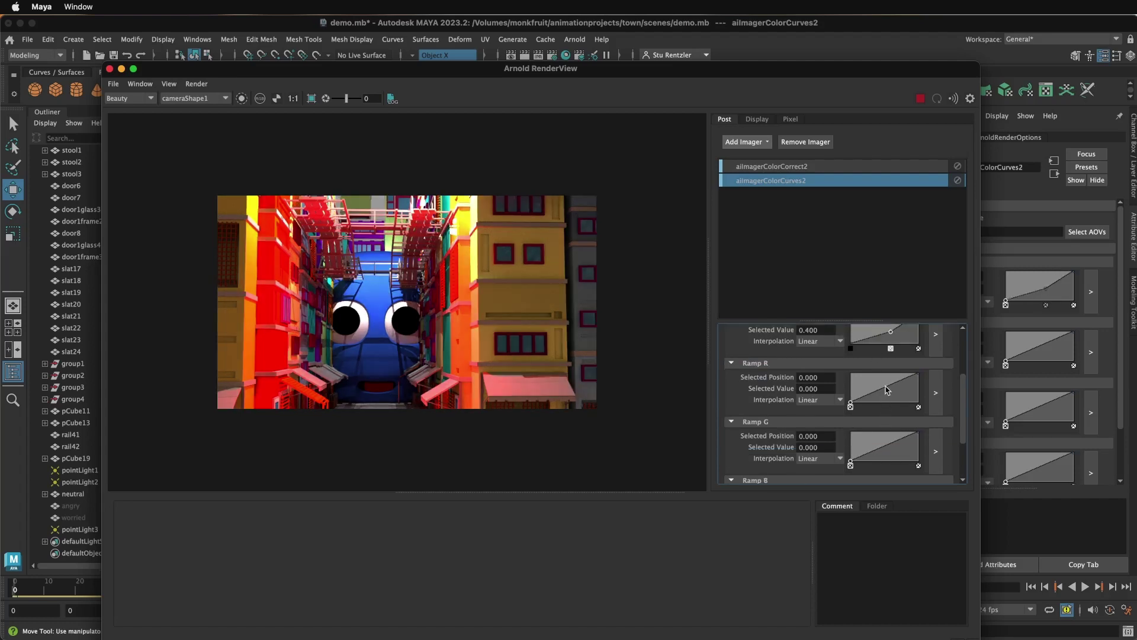
pyautogui.moveTo(889, 389)
pyautogui.mouseDown()
pyautogui.moveTo(895, 396)
pyautogui.moveTo(880, 381)
pyautogui.mouseUp()
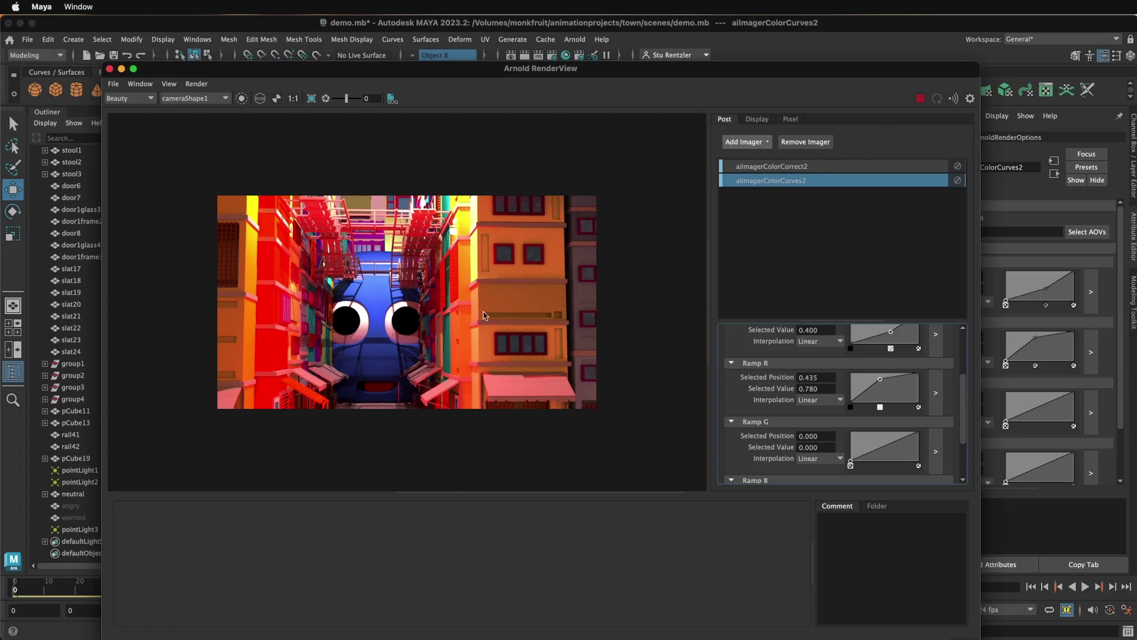
# - Set the render image height to 640 for a square 640x640 frame and show the Arnold Renderer settings
pyautogui.moveTo(667, 68); pyautogui.dragTo(655, 95)
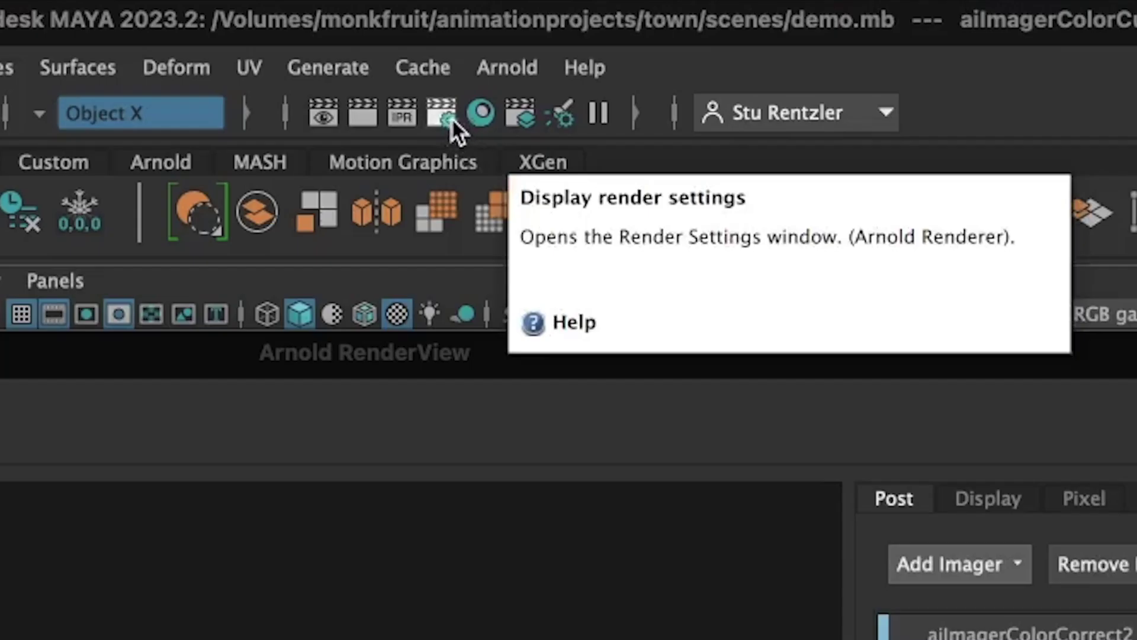
pyautogui.click(554, 57)
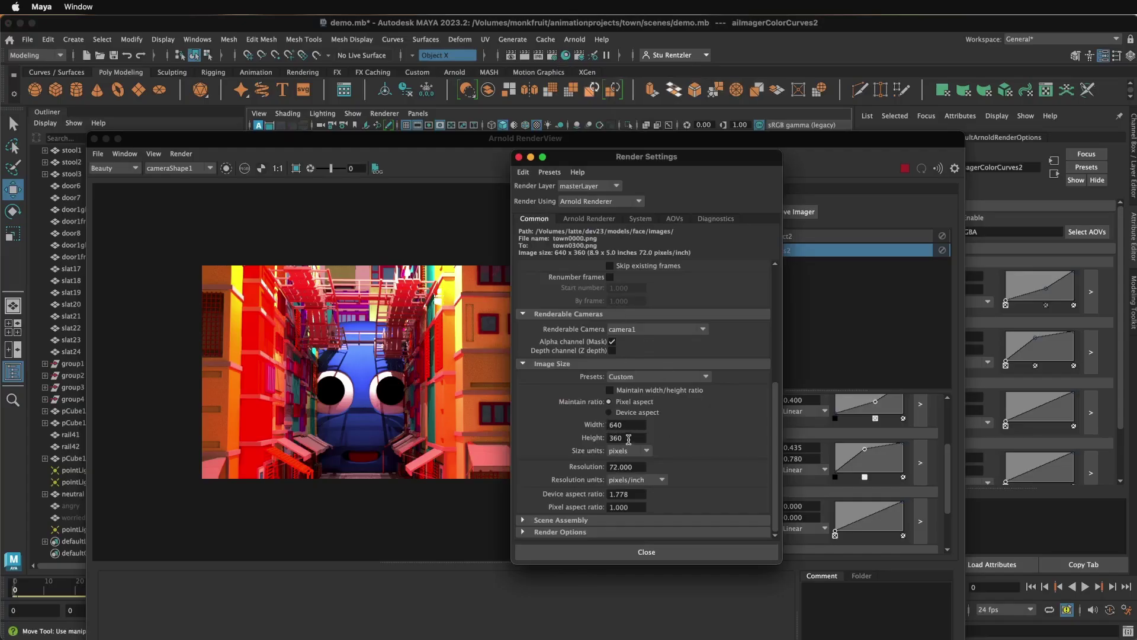
pyautogui.doubleClick(616, 425)
pyautogui.doubleClick(615, 437)
pyautogui.write('640')
pyautogui.press('Return')
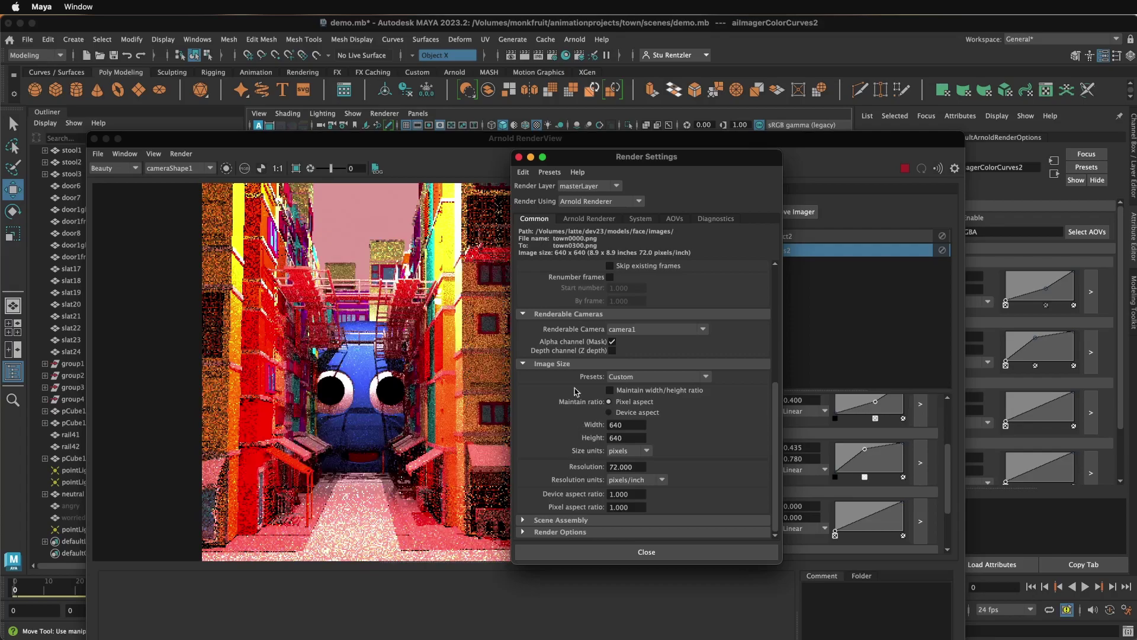
pyautogui.moveTo(580, 164); pyautogui.dragTo(744, 181)
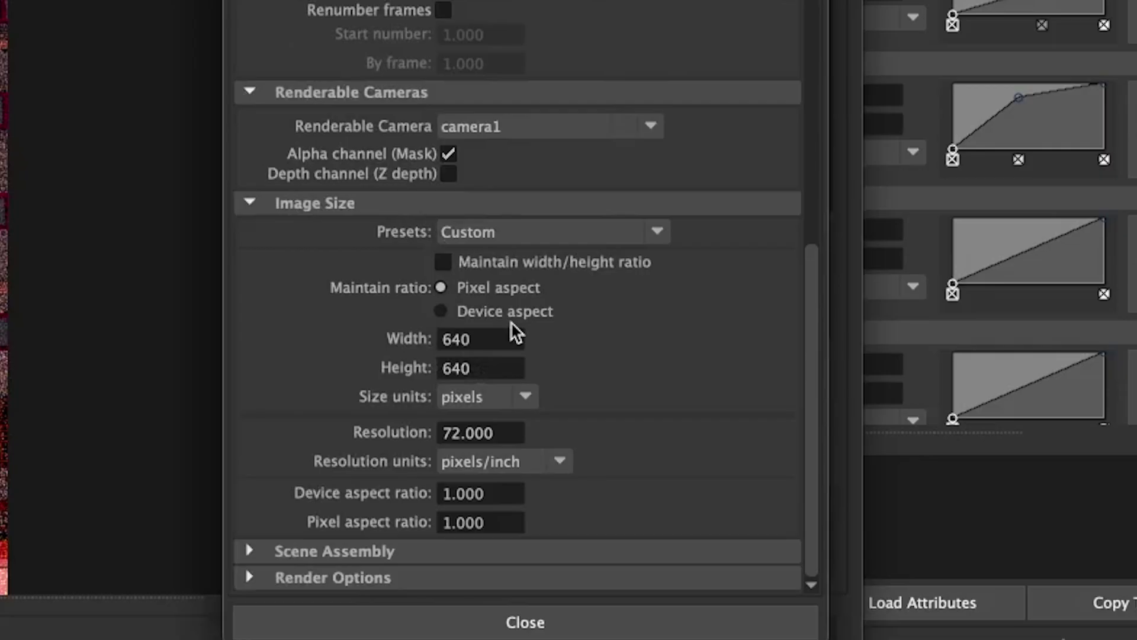
pyautogui.click(616, 251)
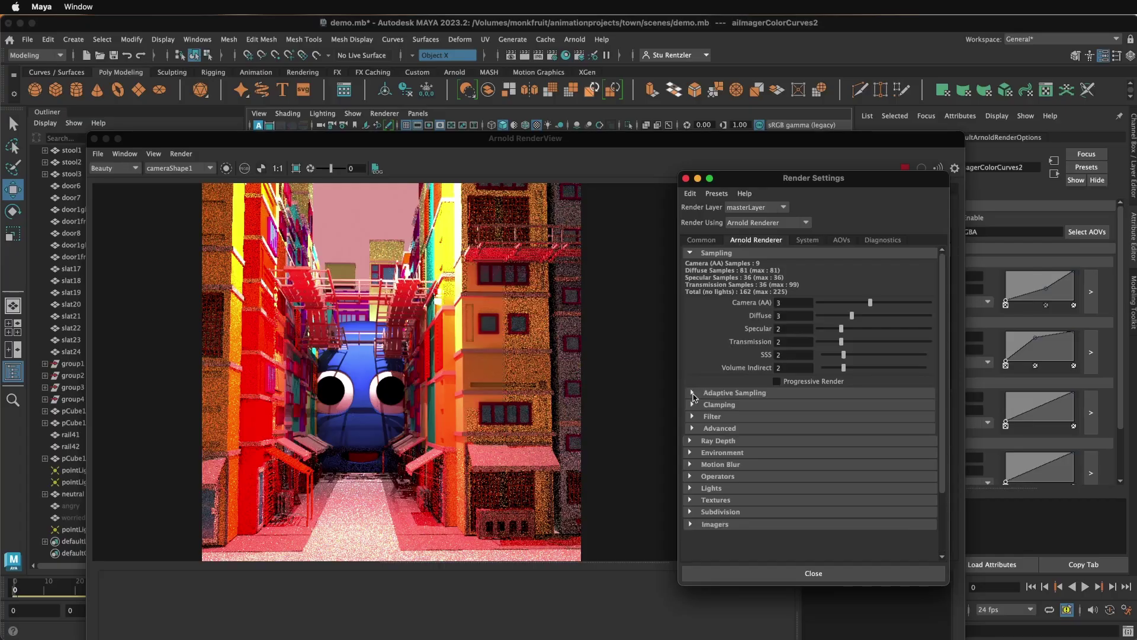
# - Expand Adaptive Sampling, tick Enable, then untick it so adaptive sampling stays off
pyautogui.click(693, 393)
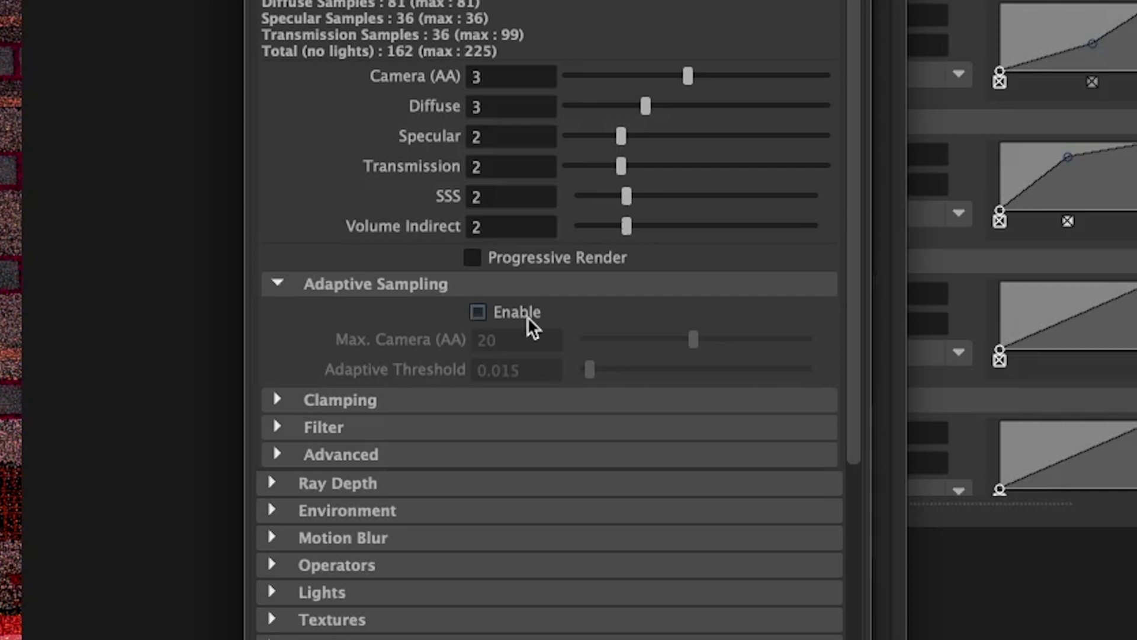
pyautogui.click(496, 312)
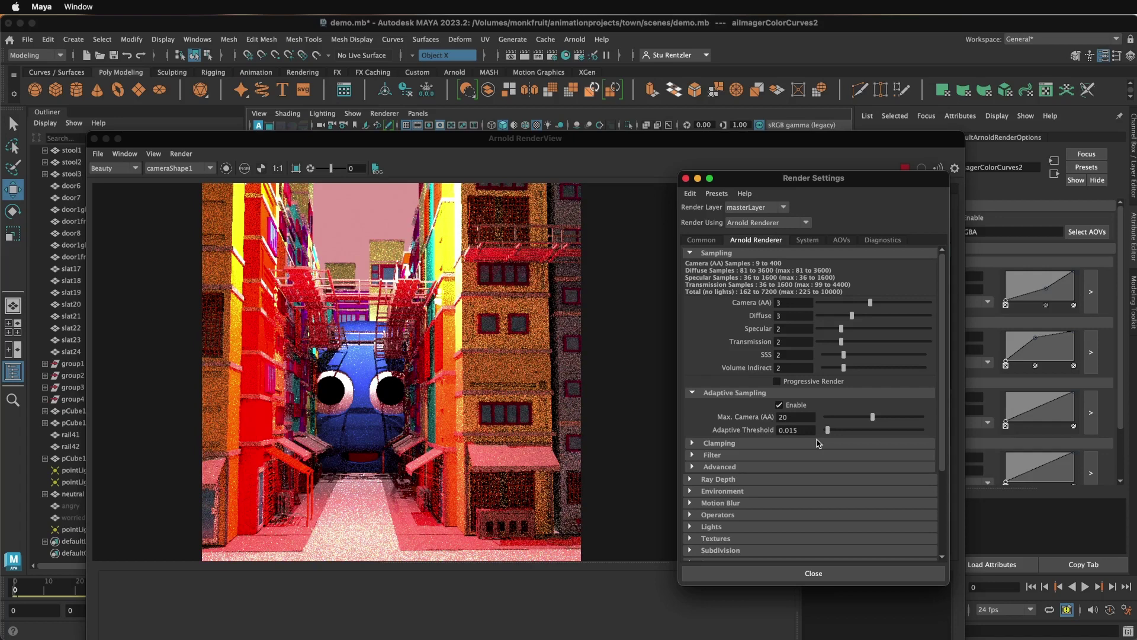
pyautogui.click(779, 404)
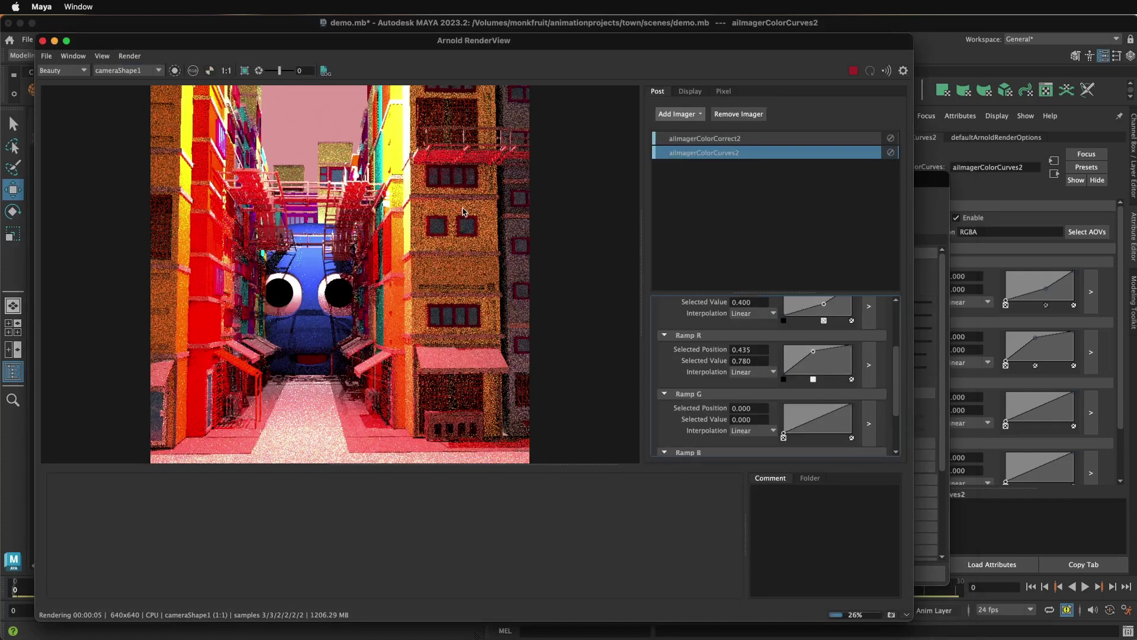
# - Undo the last red-curve change and save the render as town.png, replacing the existing file
pyautogui.press('super+z')
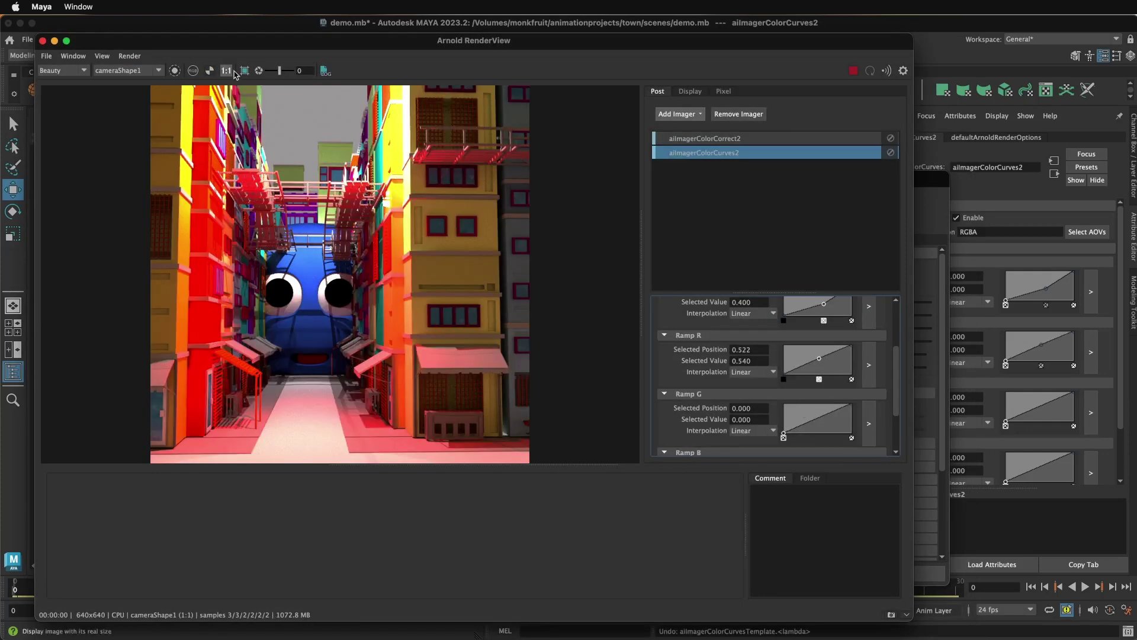
pyautogui.click(47, 58)
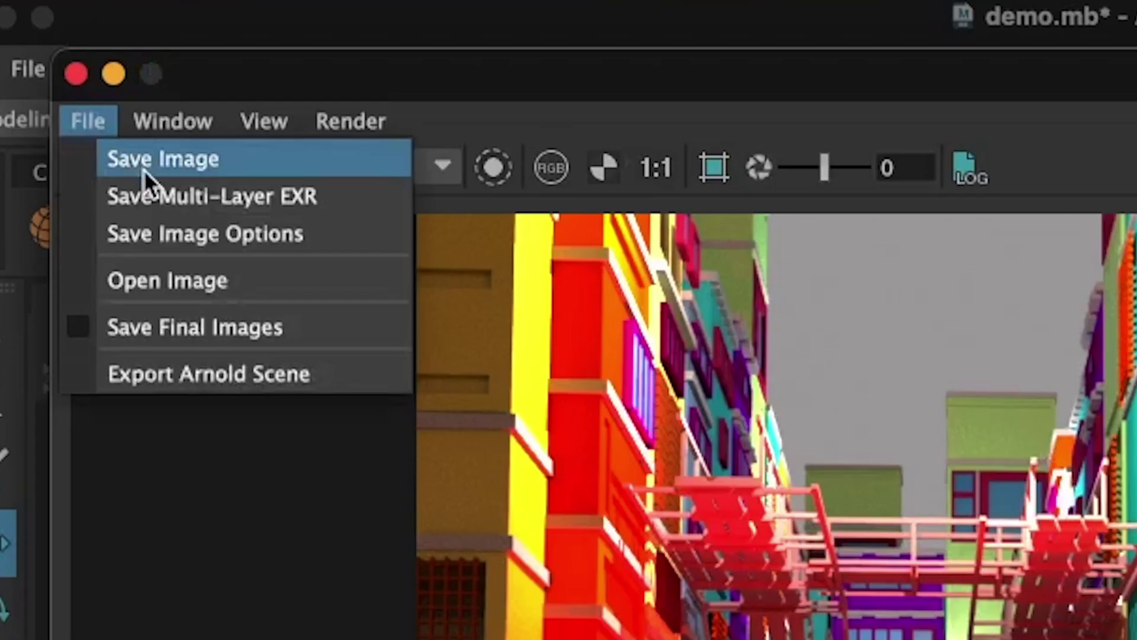
pyautogui.click(144, 169)
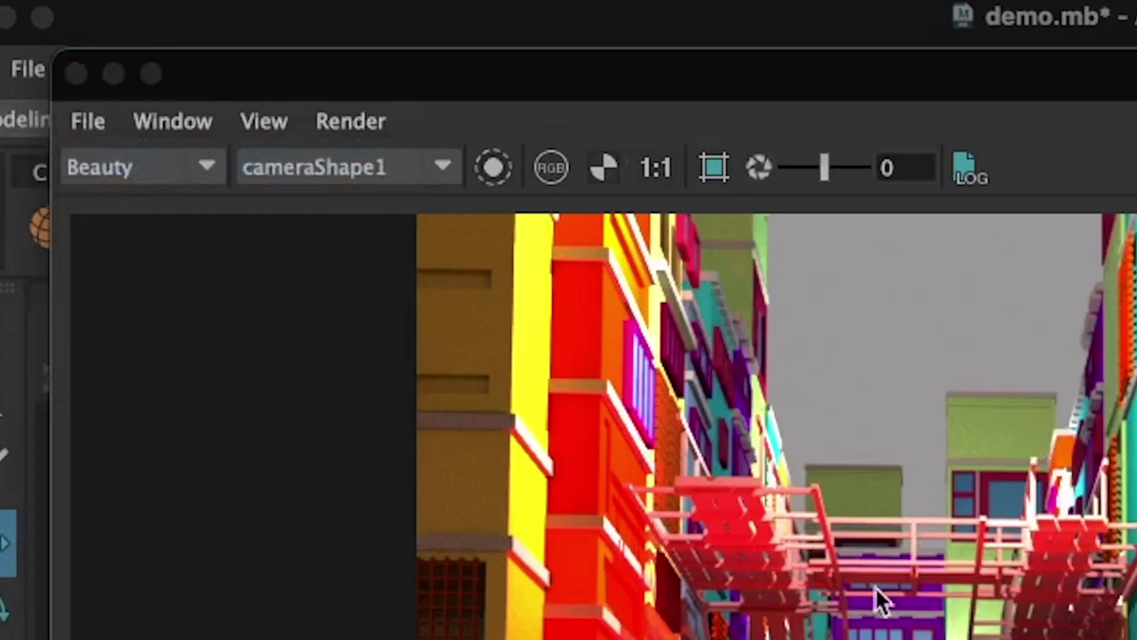
pyautogui.write('town.png')
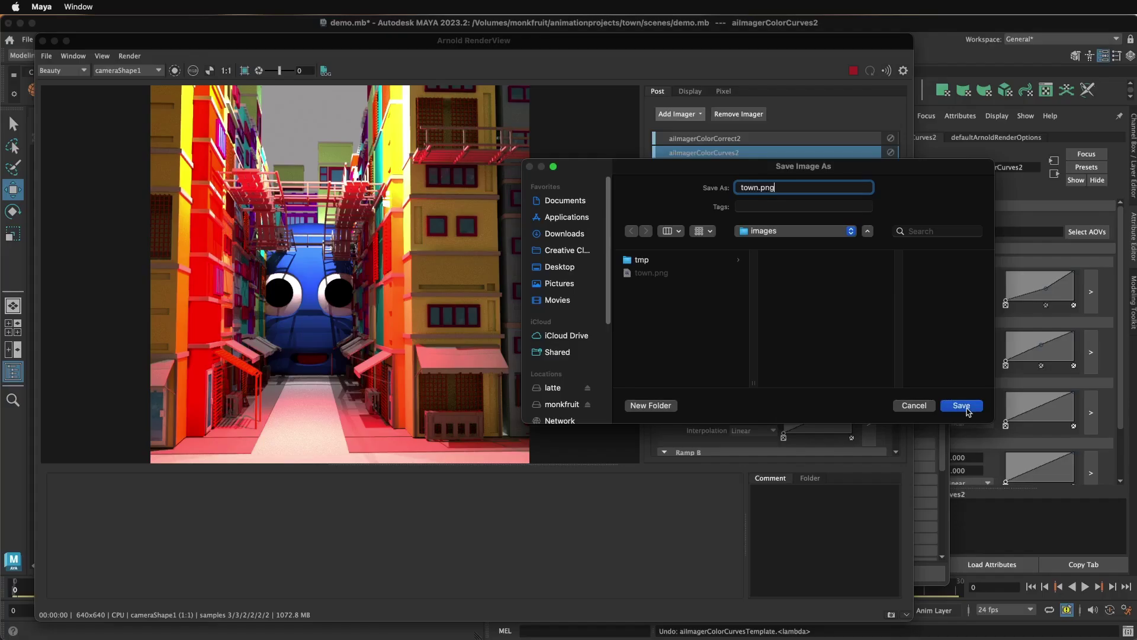
pyautogui.click(961, 405)
pyautogui.click(764, 351)
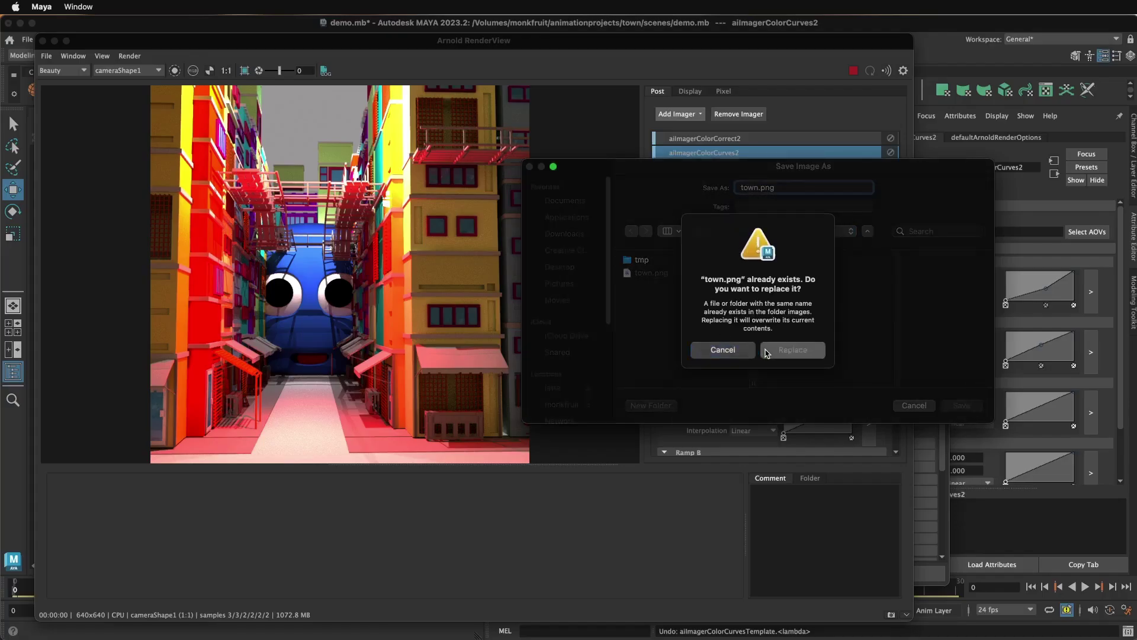